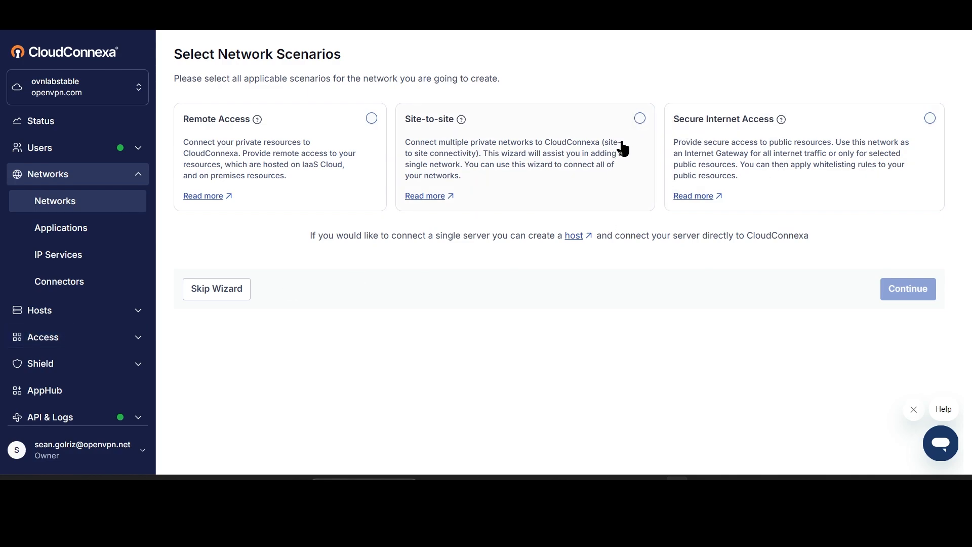
Step: Choose the Site-to-site scenario, skip the wizard, and name the new network Azure
{"action": "left_click", "coordinate": [639, 118]}
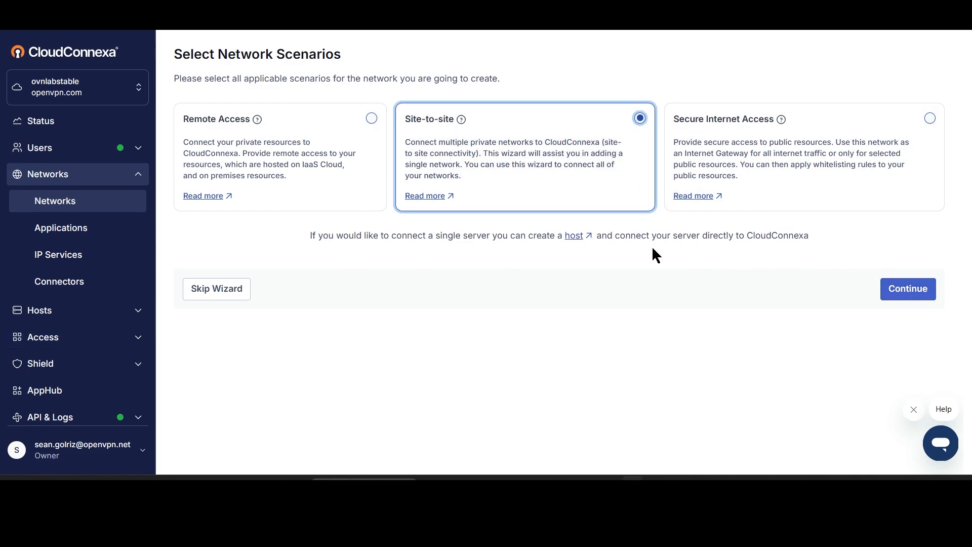
{"action": "left_click", "coordinate": [206, 293]}
{"action": "left_click", "coordinate": [393, 127]}
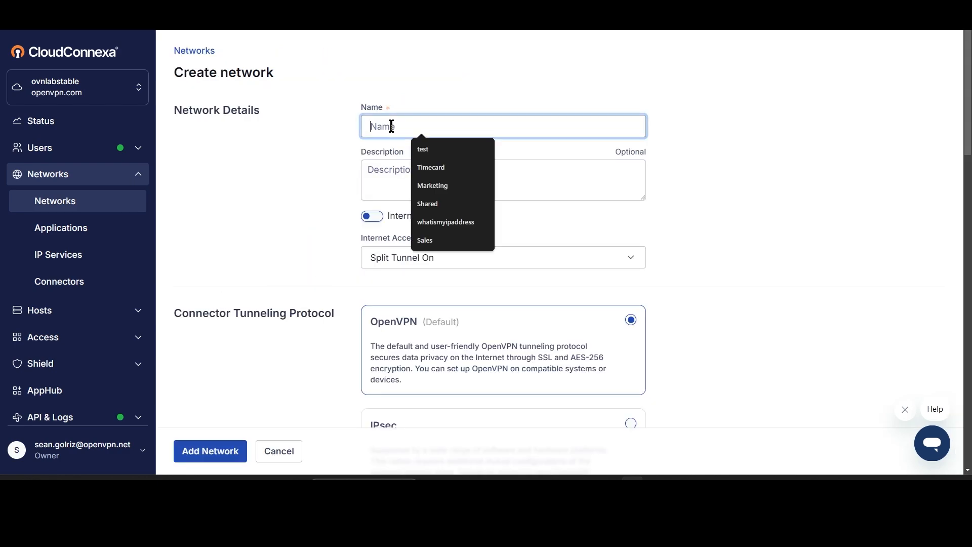
{"action": "type", "text": "Azure"}
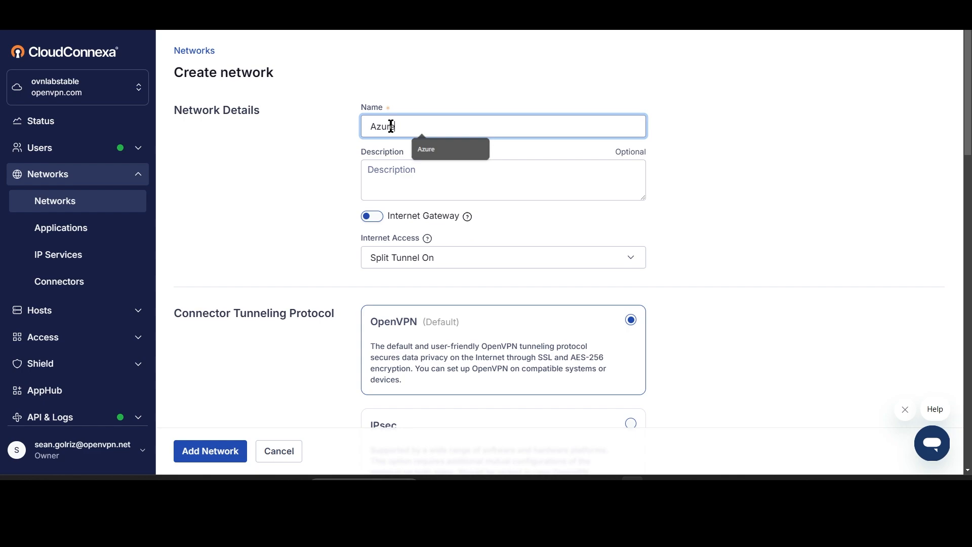
Step: Set the Azure network's connector tunneling protocol to IPsec
{"action": "scroll", "coordinate": [369, 286], "scroll_direction": "down", "scroll_amount": 4}
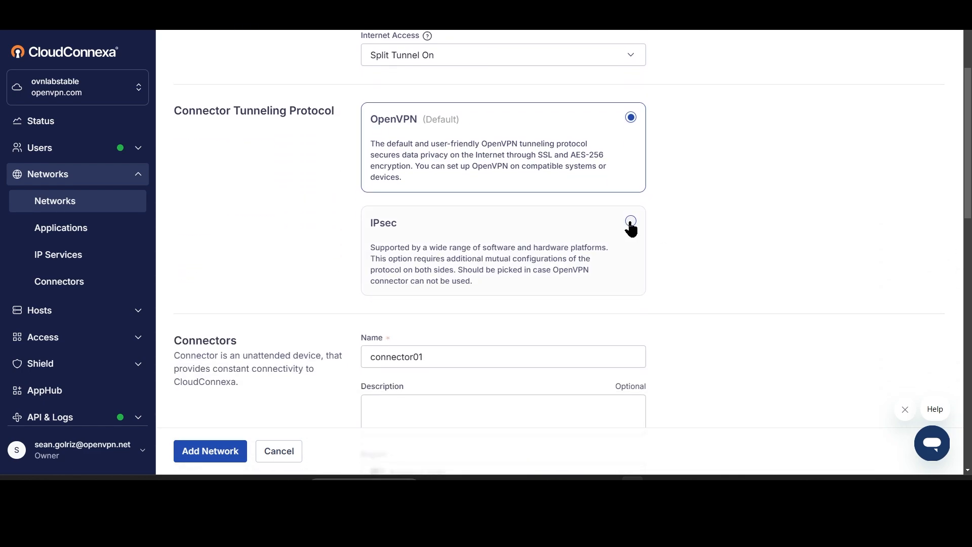
{"action": "left_click", "coordinate": [630, 221]}
{"action": "scroll", "coordinate": [466, 243], "scroll_direction": "down", "scroll_amount": 2}
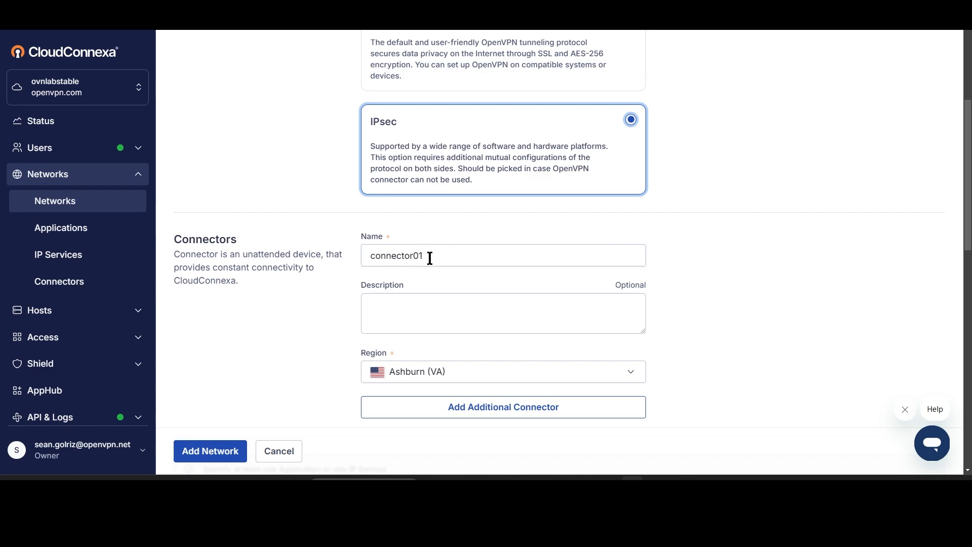
Step: Define an IP service named 10.2.0.0 with subnet 10.2.0.0/16 and add the network
{"action": "scroll", "coordinate": [457, 354], "scroll_direction": "down", "scroll_amount": 2}
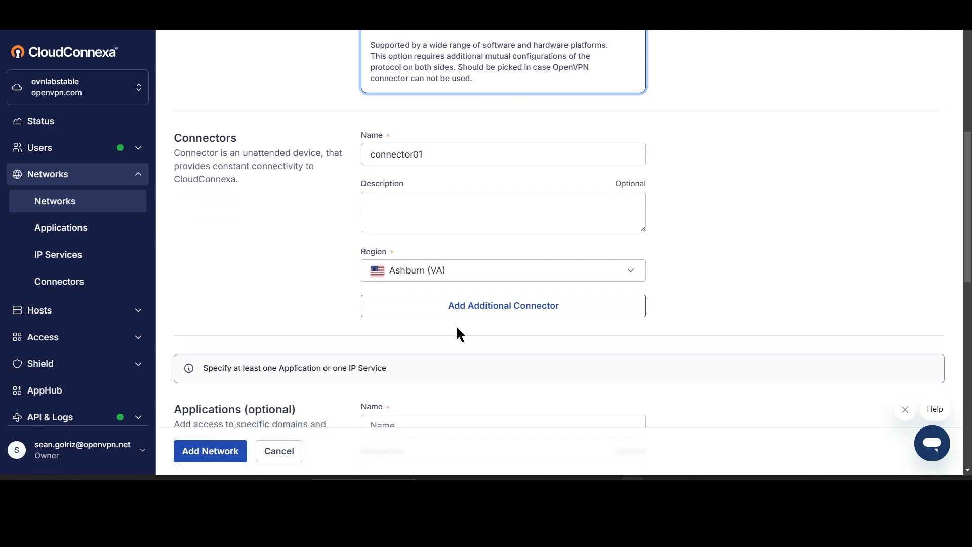
{"action": "scroll", "coordinate": [375, 242], "scroll_direction": "down", "scroll_amount": 2}
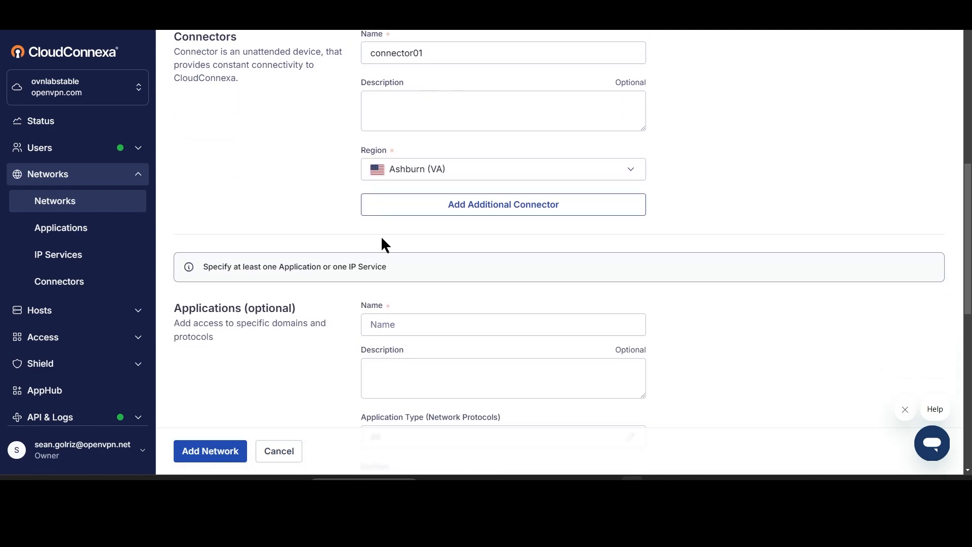
{"action": "scroll", "coordinate": [386, 234], "scroll_direction": "down", "scroll_amount": 2}
{"action": "scroll", "coordinate": [381, 234], "scroll_direction": "down", "scroll_amount": 6}
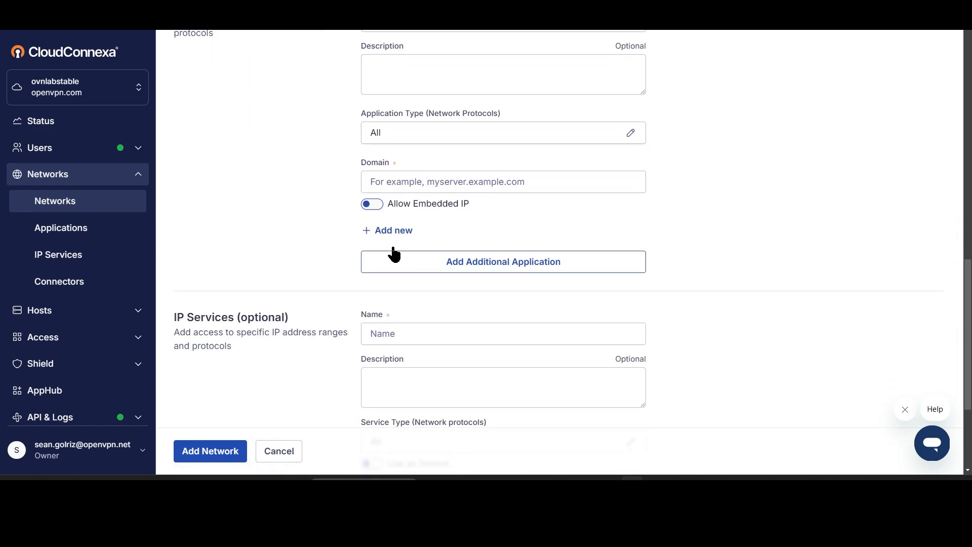
{"action": "left_click", "coordinate": [374, 231]}
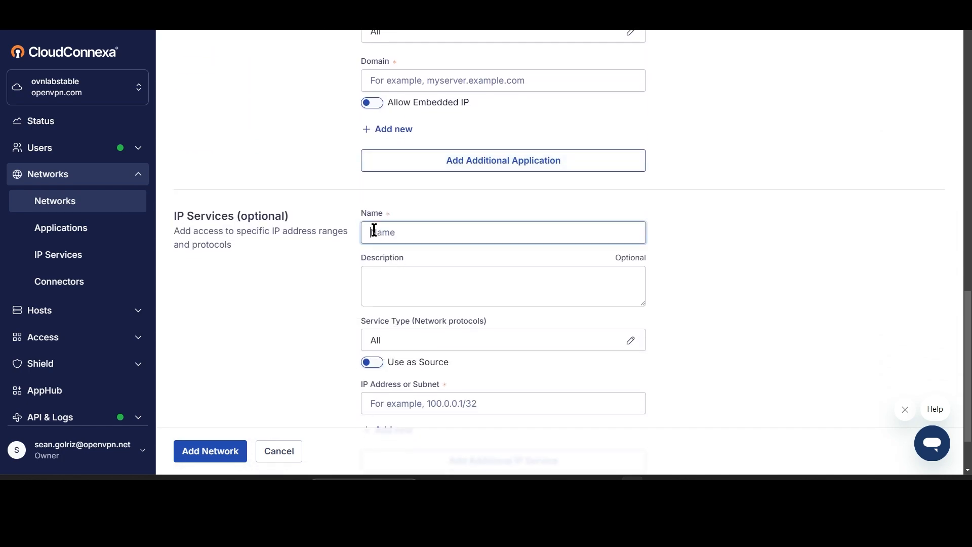
{"action": "type", "text": "10.2"}
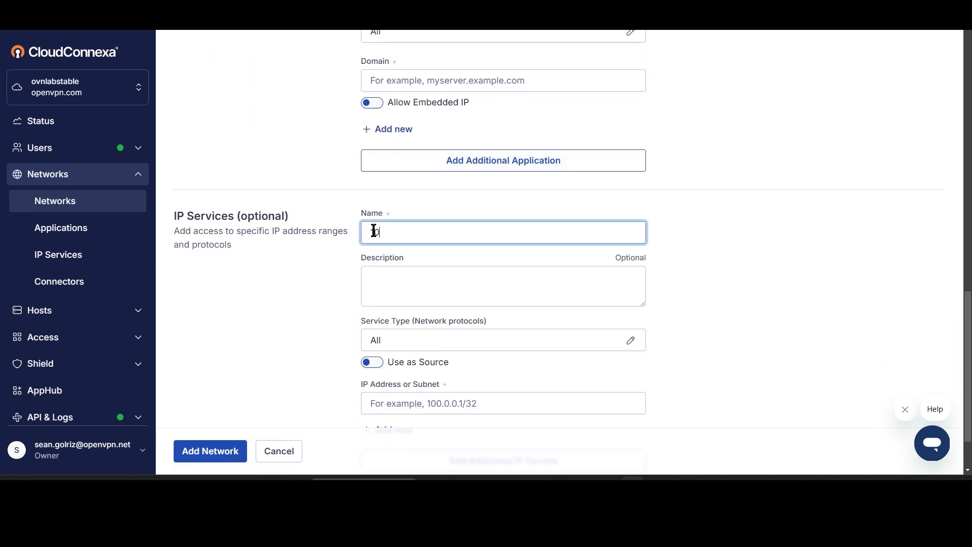
{"action": "type", "text": ".0.0"}
{"action": "scroll", "coordinate": [412, 306], "scroll_direction": "down", "scroll_amount": 2}
{"action": "left_click", "coordinate": [373, 324]}
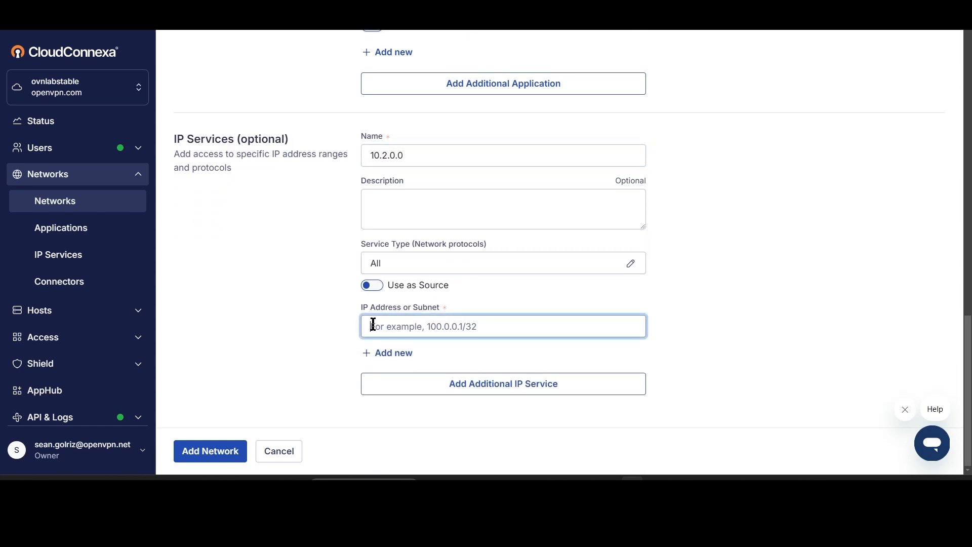
{"action": "type", "text": "10.2.0.0/16"}
{"action": "left_click", "coordinate": [207, 457]}
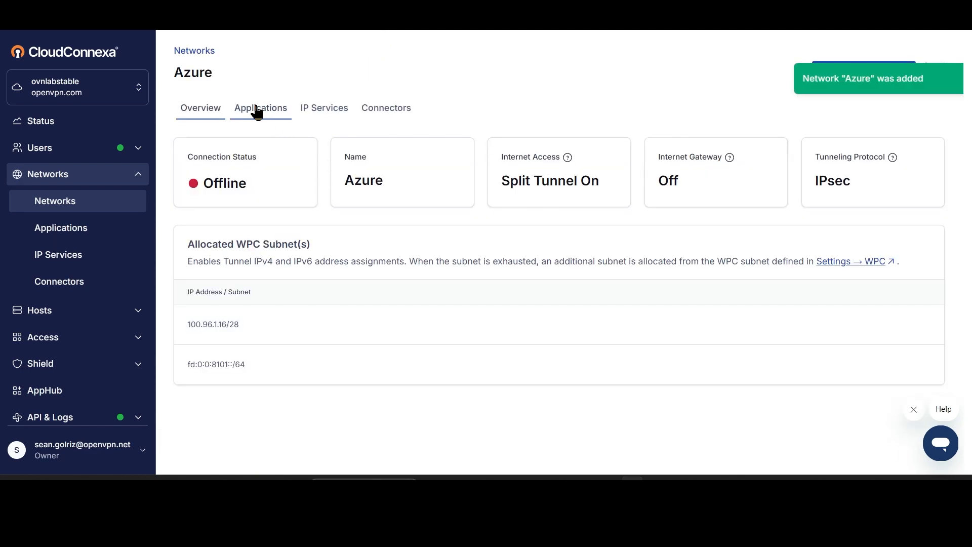
Step: Examine the IP services and routes defined for the Azure network
{"action": "left_click", "coordinate": [333, 115]}
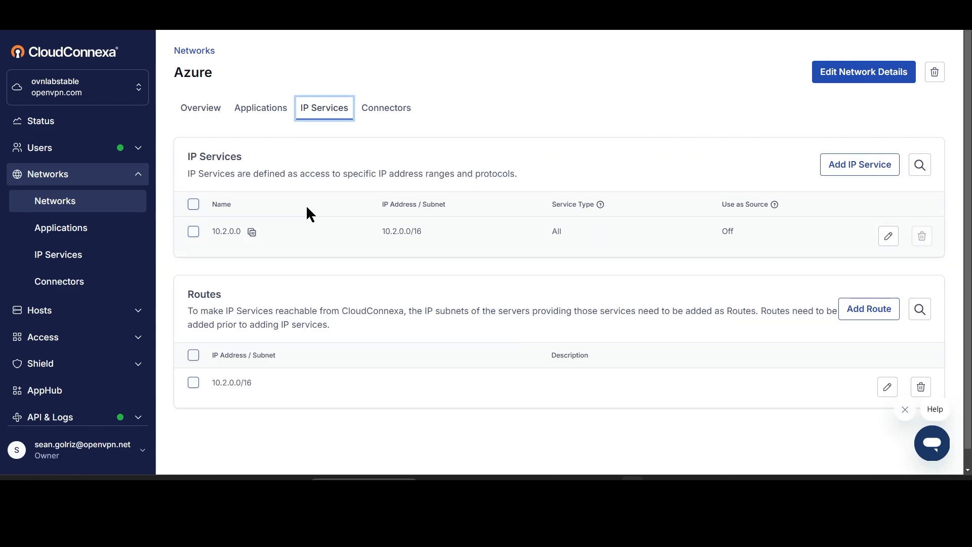
{"action": "left_click_drag", "start_coordinate": [237, 157], "coordinate": [175, 155]}
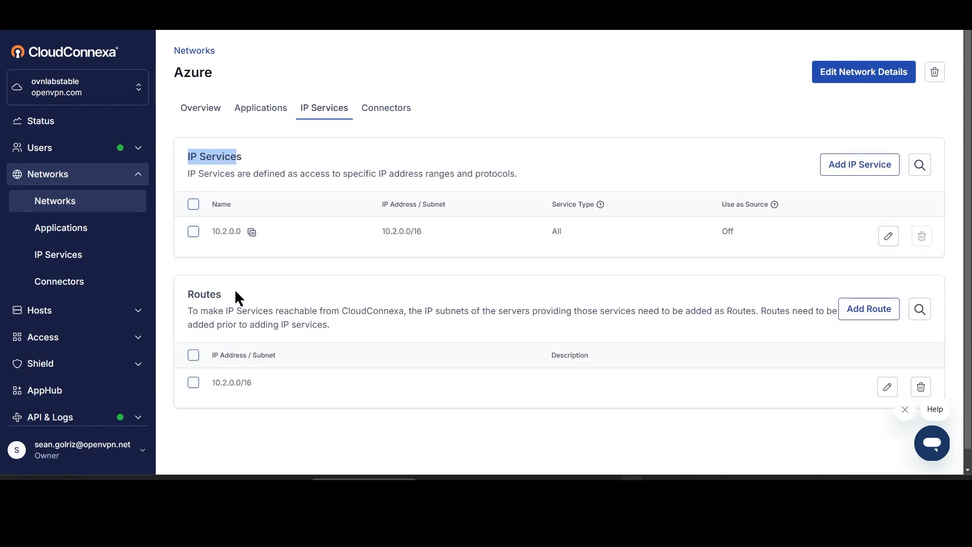
{"action": "left_click_drag", "start_coordinate": [238, 297], "coordinate": [186, 295]}
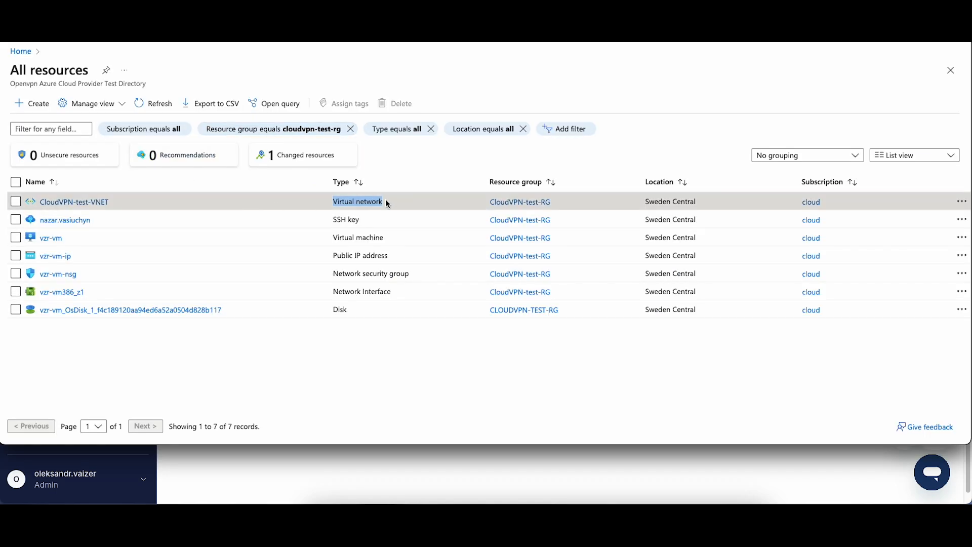
Step: In the Azure portal, add a gateway subnet of size /27 (32 addresses) to the CloudVPN-test-VNET virtual network
{"action": "left_click", "coordinate": [85, 202]}
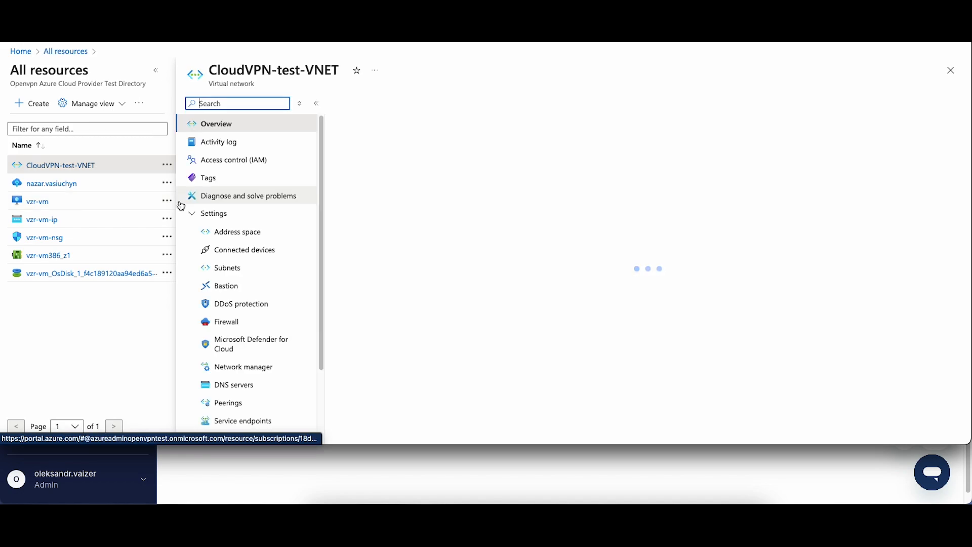
{"action": "left_click", "coordinate": [236, 269]}
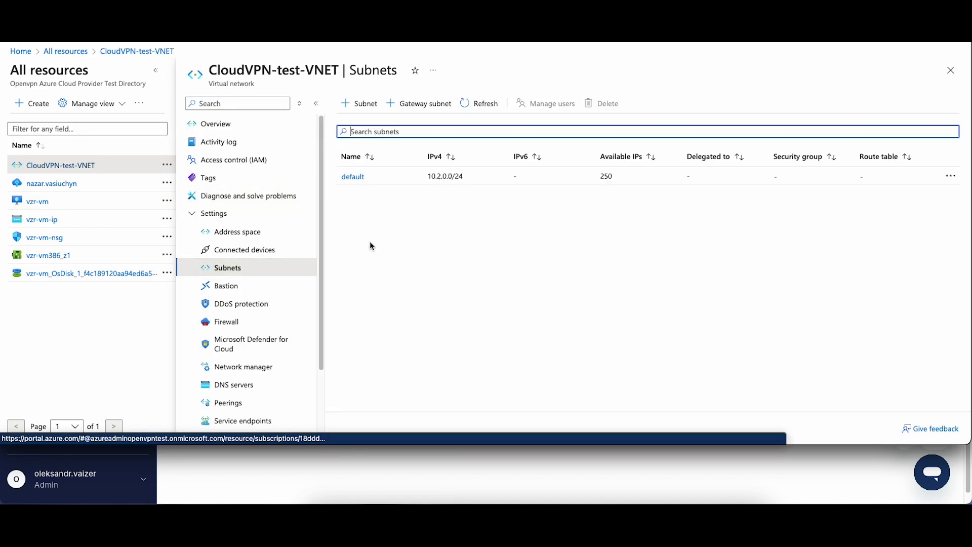
{"action": "left_click", "coordinate": [417, 107]}
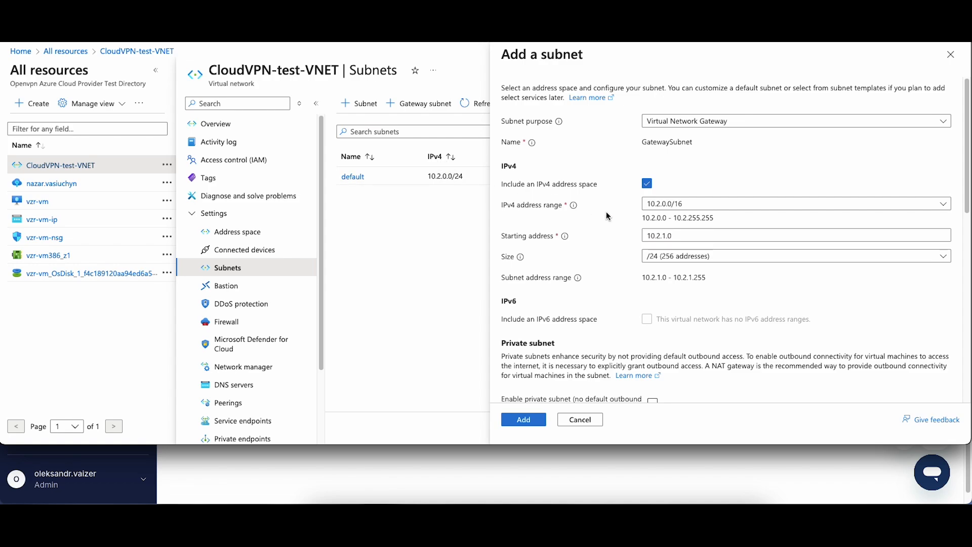
{"action": "left_click", "coordinate": [673, 255]}
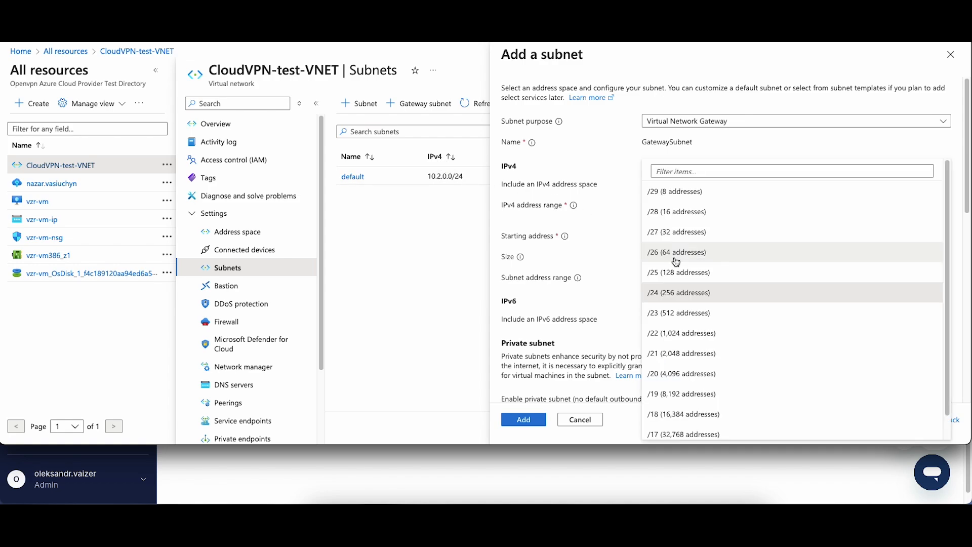
{"action": "left_click", "coordinate": [675, 226]}
{"action": "left_click_drag", "start_coordinate": [646, 277], "coordinate": [707, 276]}
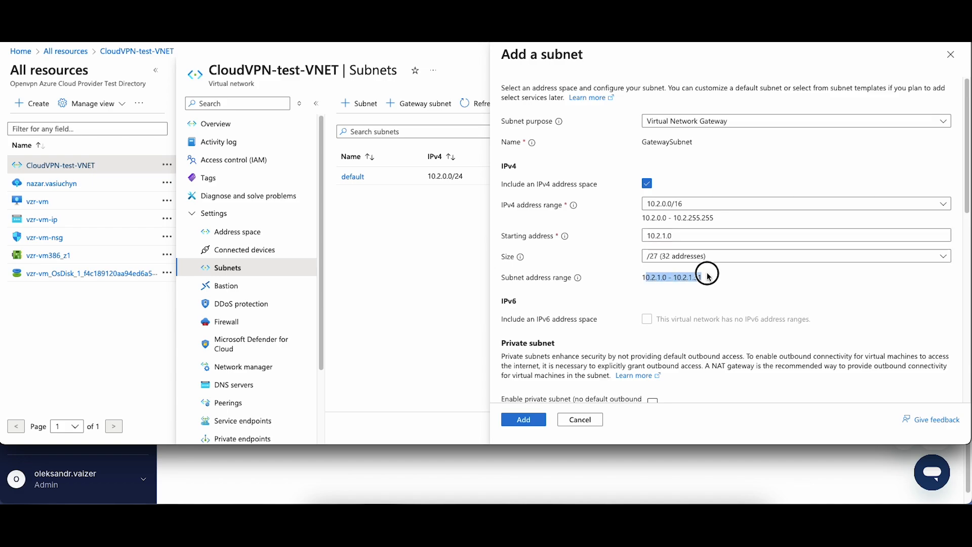
{"action": "left_click", "coordinate": [713, 277]}
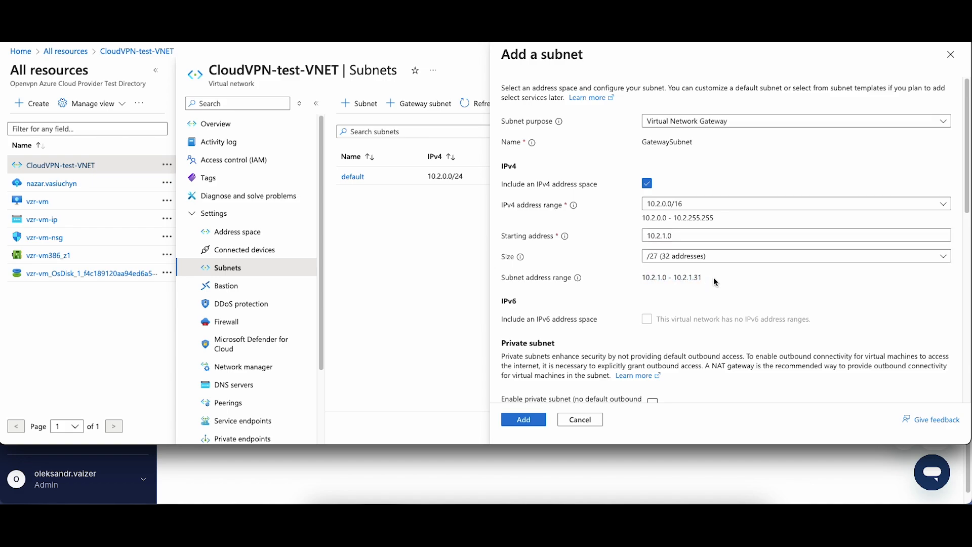
{"action": "left_click", "coordinate": [525, 422]}
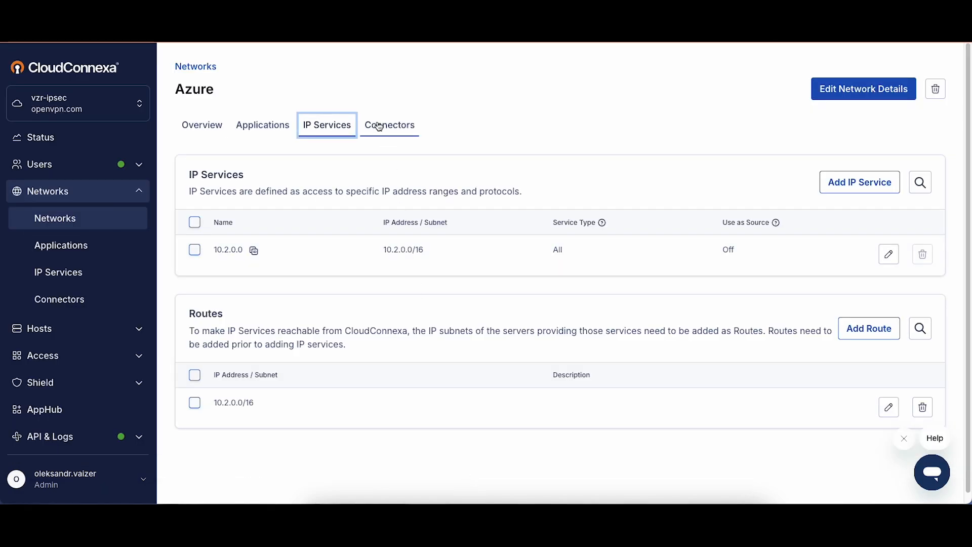
Step: Back in CloudConnexa, start configuring connector01 of the Azure network with Azure as the platform to connect
{"action": "left_click", "coordinate": [380, 126]}
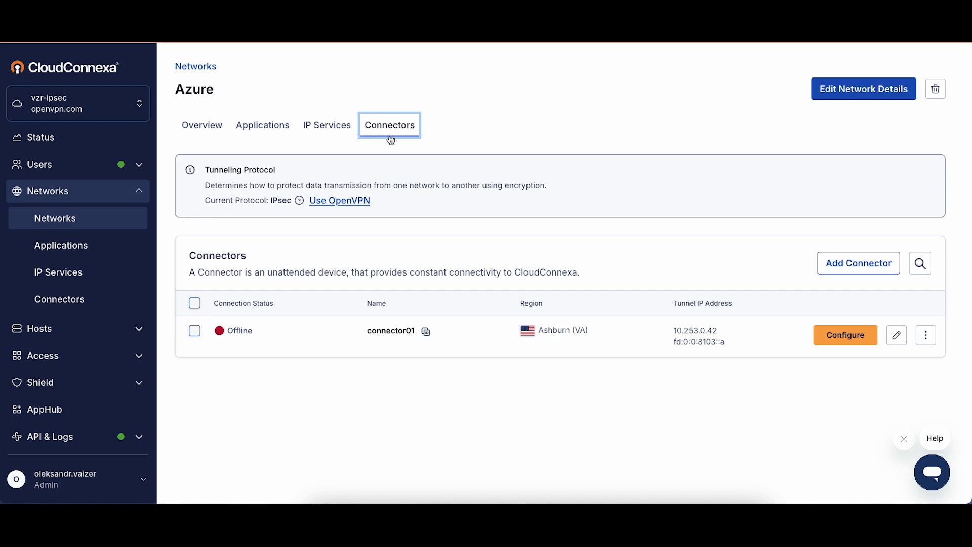
{"action": "left_click", "coordinate": [844, 338]}
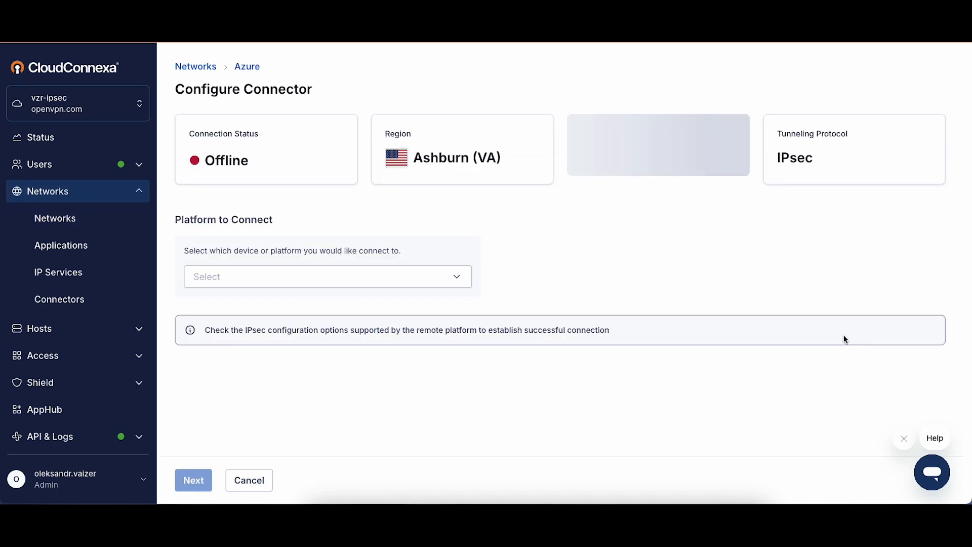
{"action": "left_click", "coordinate": [274, 278]}
{"action": "left_click", "coordinate": [223, 349]}
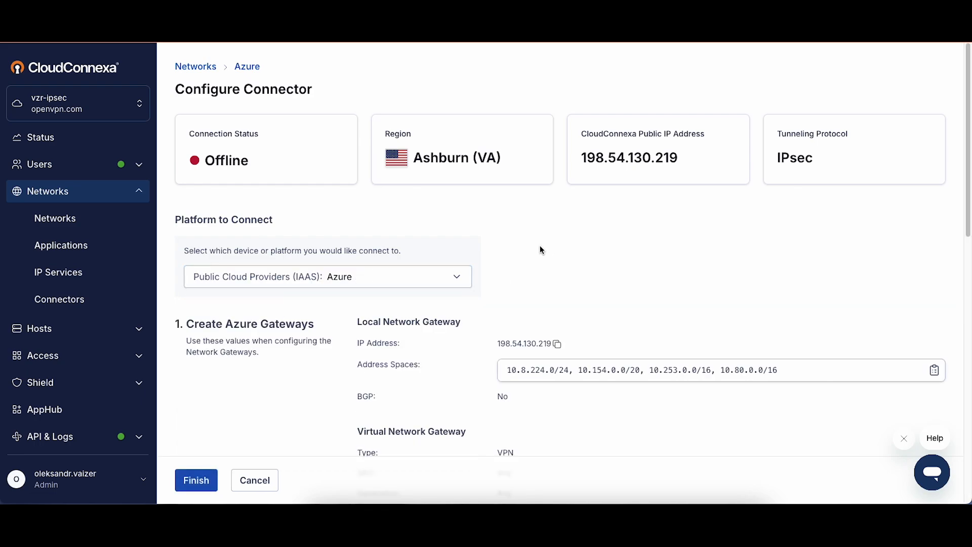
Step: Copy the IP address given for the Local Network Gateway in the connector's Azure gateway settings
{"action": "scroll", "coordinate": [539, 250], "scroll_direction": "down", "scroll_amount": 2}
{"action": "scroll", "coordinate": [468, 231], "scroll_direction": "down", "scroll_amount": 2}
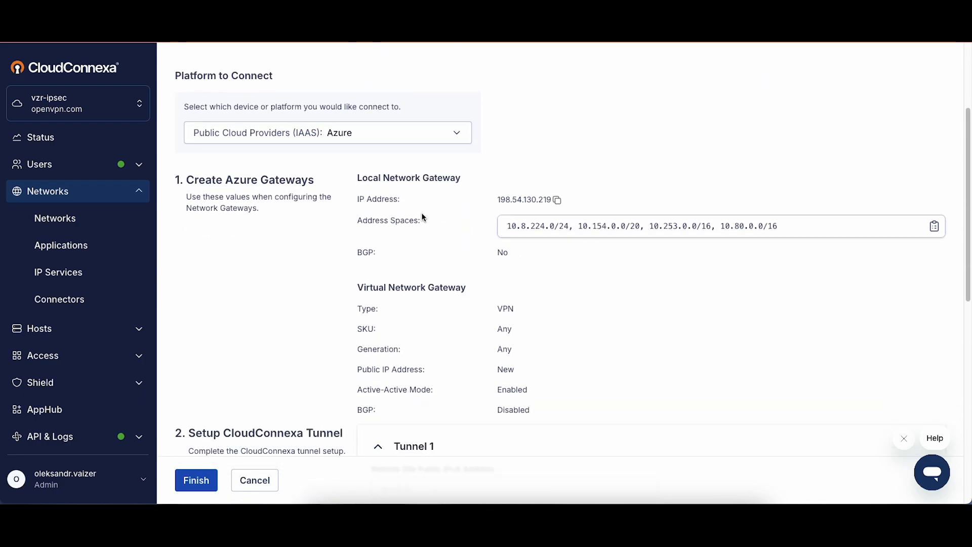
{"action": "left_click", "coordinate": [557, 200]}
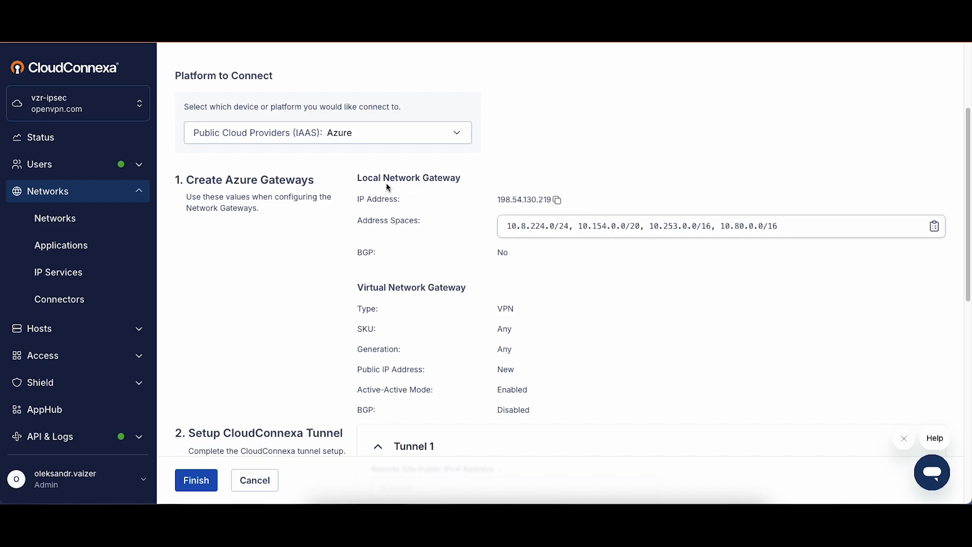
Step: Switch to the Azure portal, search for "local net" and open the Local network gateways service
{"action": "key", "text": "super+Tab"}
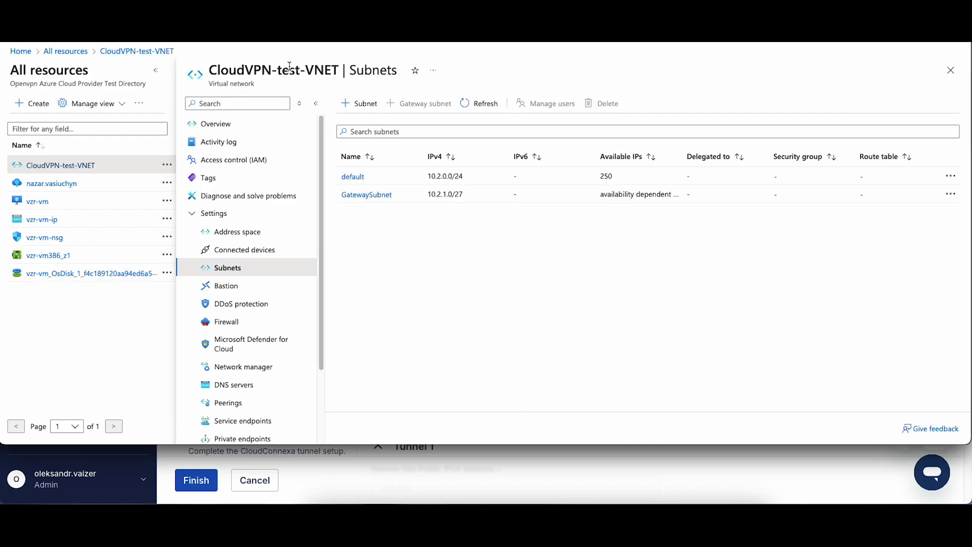
{"action": "left_click", "coordinate": [65, 51]}
{"action": "left_click", "coordinate": [483, 32]}
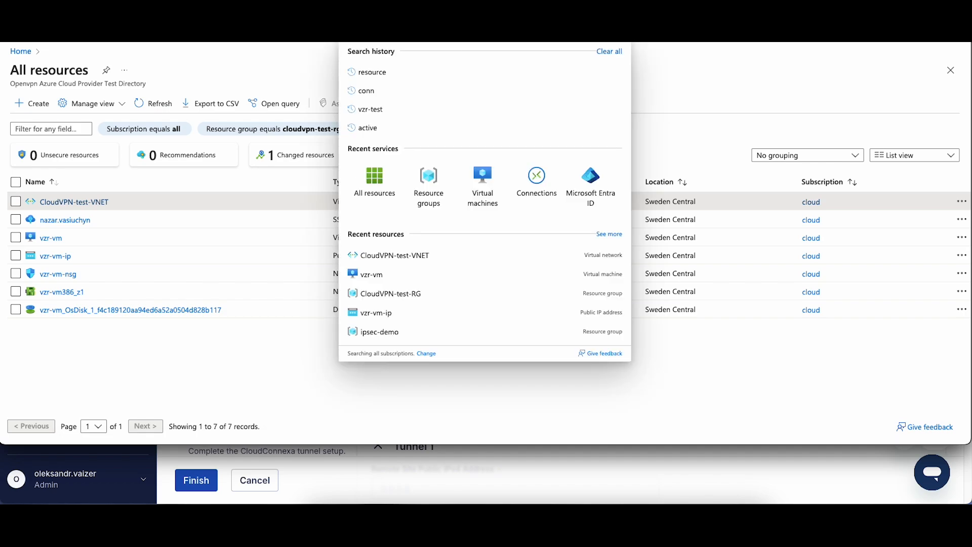
{"action": "type", "text": "local net"}
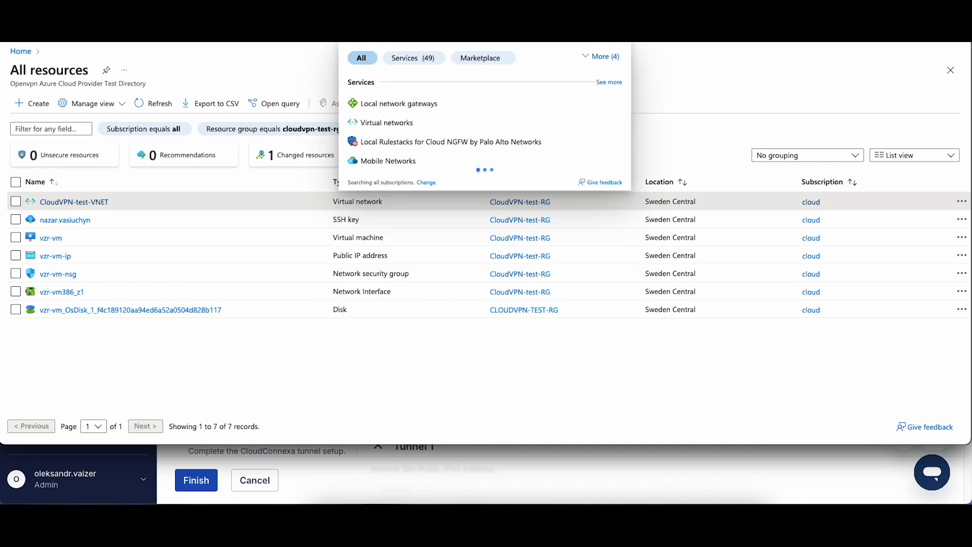
{"action": "left_click", "coordinate": [388, 102]}
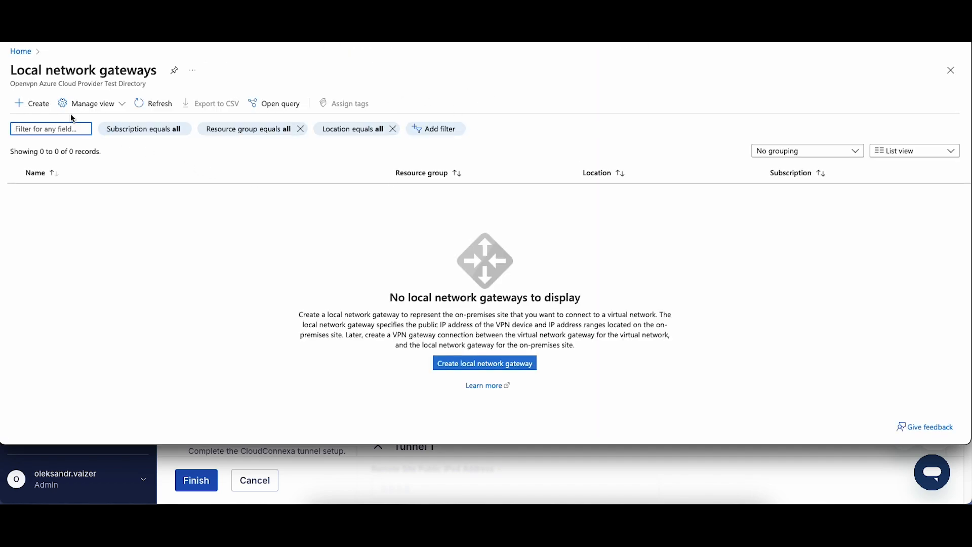
Step: Start creating a local network gateway in resource group CloudVPN-test-RG and name it connexa-ipsec
{"action": "left_click", "coordinate": [34, 108]}
{"action": "left_click", "coordinate": [206, 206]}
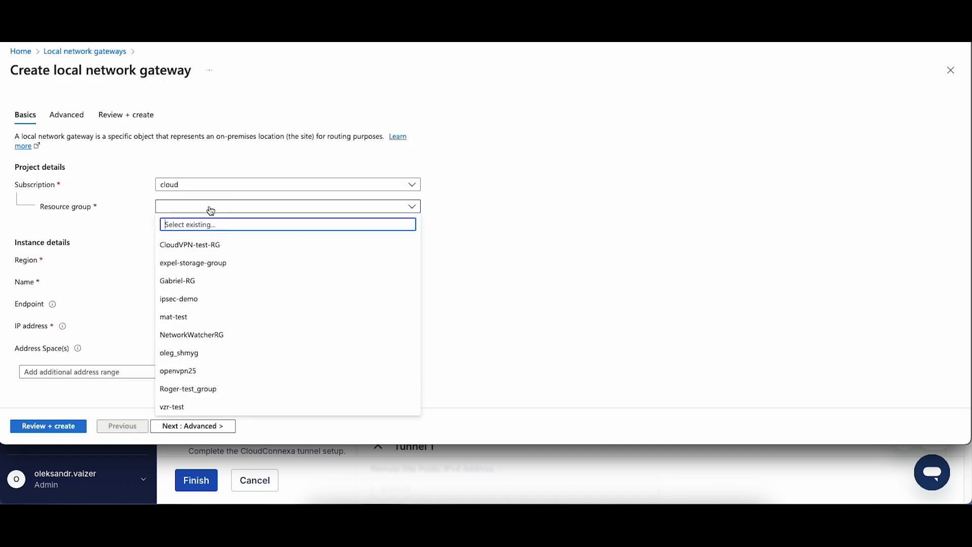
{"action": "left_click", "coordinate": [219, 249]}
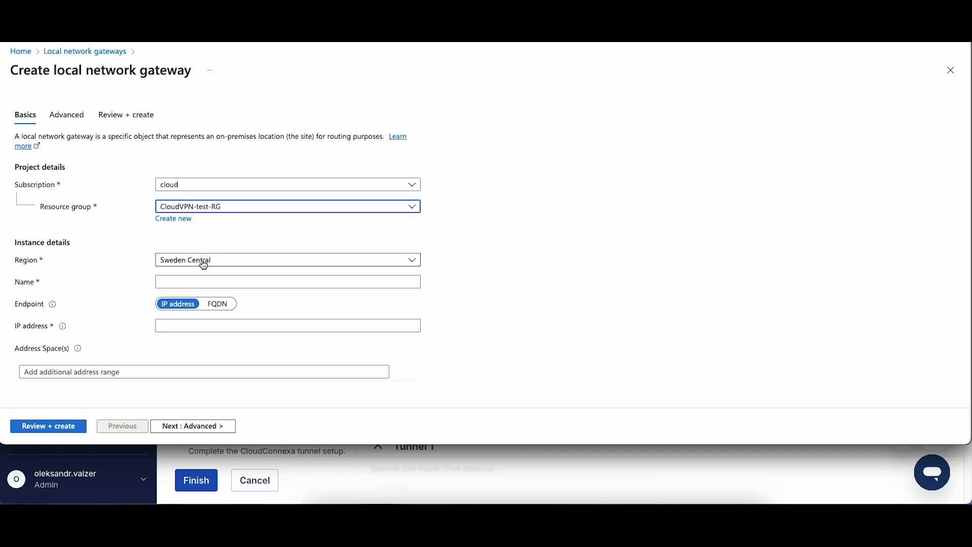
{"action": "left_click", "coordinate": [219, 283]}
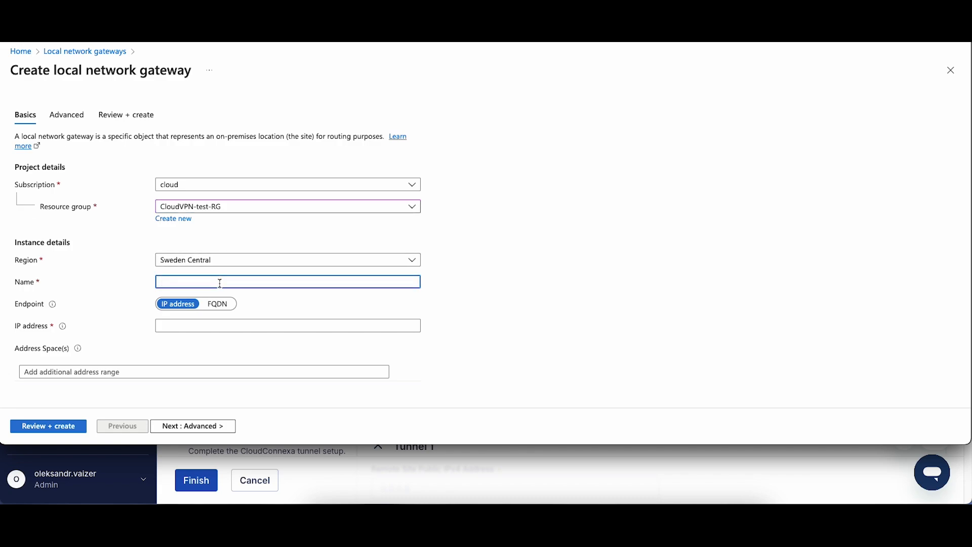
{"action": "type", "text": "connexa-ipsec"}
Step: Copy the Local Network Gateway IP address from CloudConnexa and set it, 198.54.130.219, as the gateway's IP address in Azure
{"action": "left_click", "coordinate": [170, 325]}
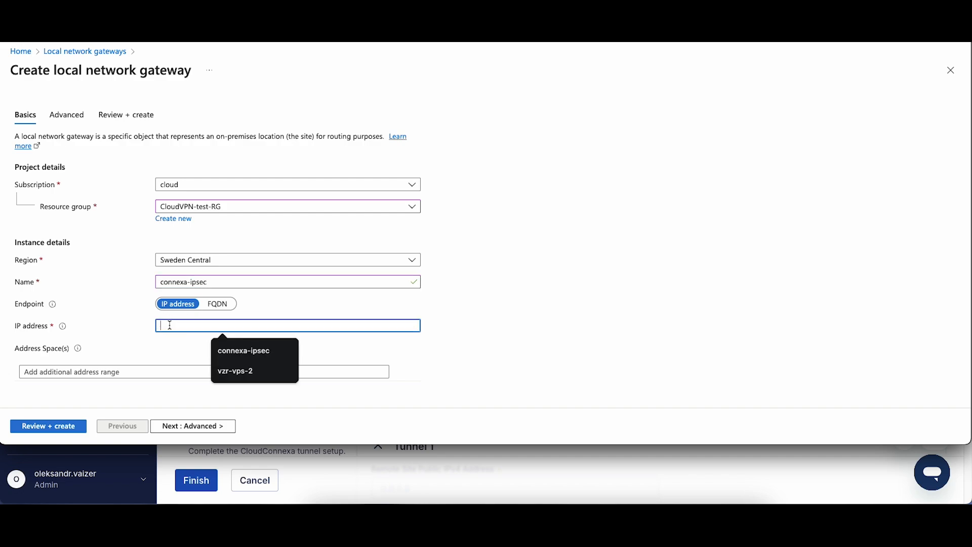
{"action": "left_click", "coordinate": [562, 484]}
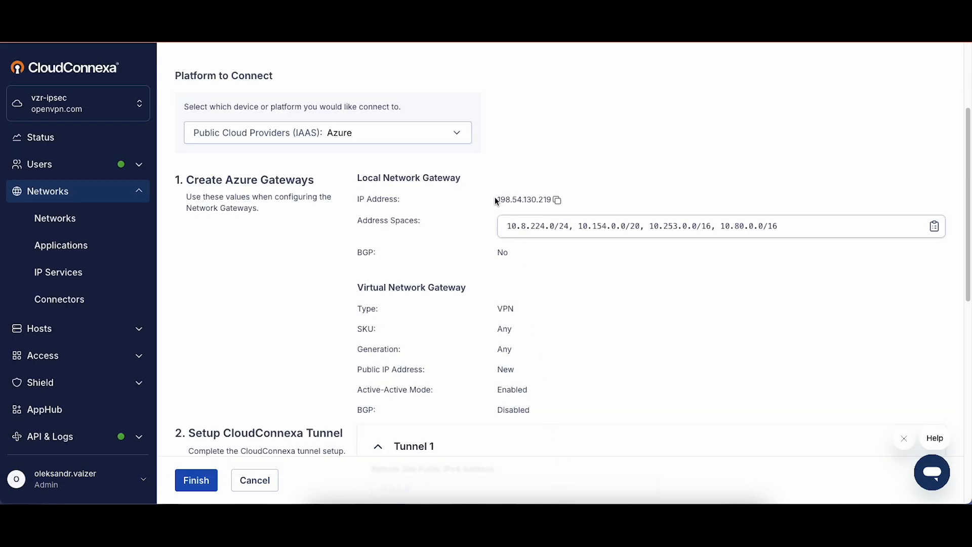
{"action": "left_click_drag", "start_coordinate": [498, 200], "coordinate": [553, 200]}
{"action": "left_click", "coordinate": [557, 200]}
{"action": "left_click", "coordinate": [353, 502]}
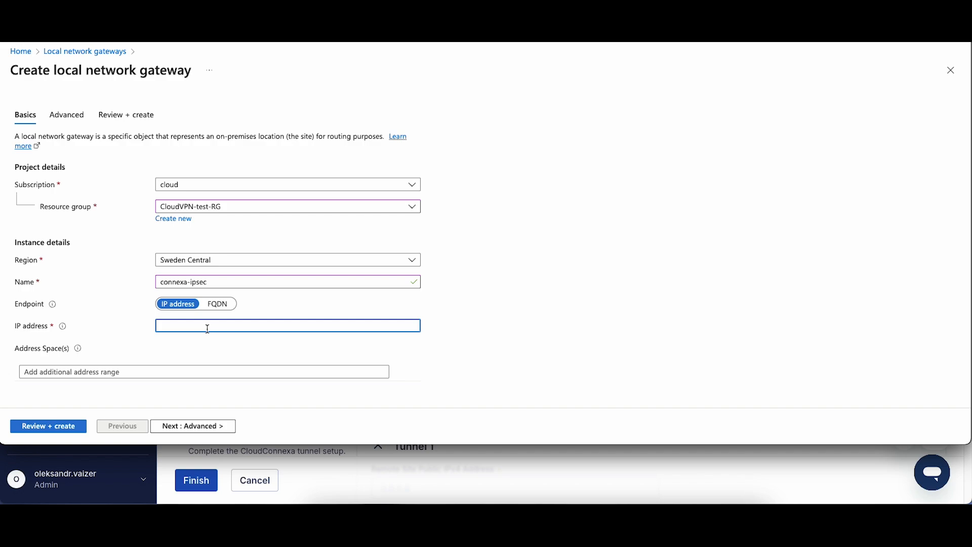
{"action": "key", "text": "super+v"}
Step: Copy the first address space, 10.8.224.0/24, from CloudConnexa and add it to the Azure local network gateway's address spaces
{"action": "left_click", "coordinate": [517, 447]}
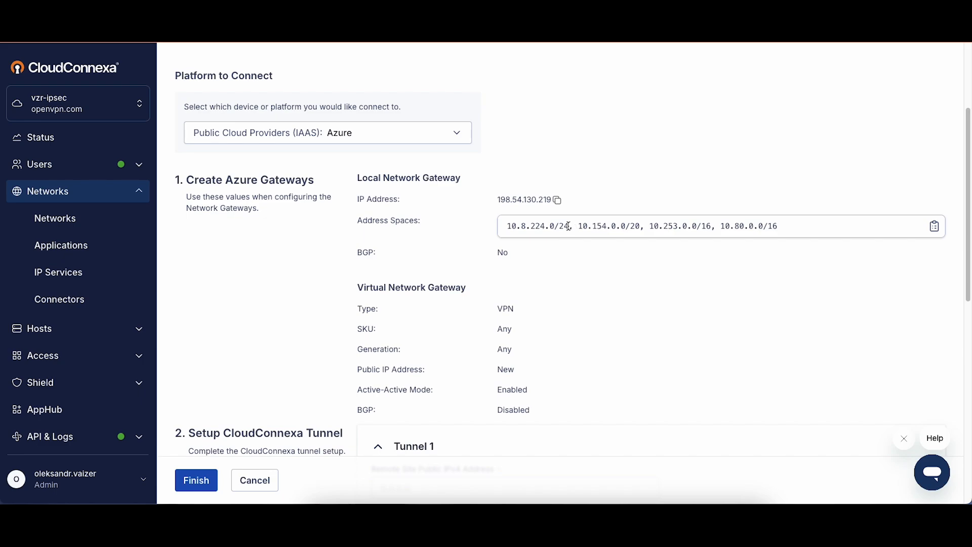
{"action": "left_click_drag", "start_coordinate": [569, 226], "coordinate": [507, 226]}
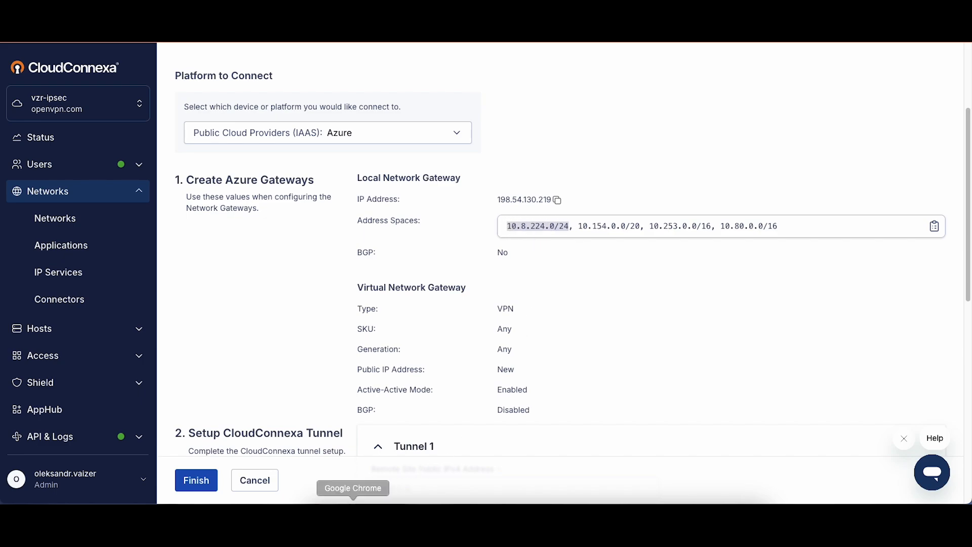
{"action": "key", "text": "super+Tab"}
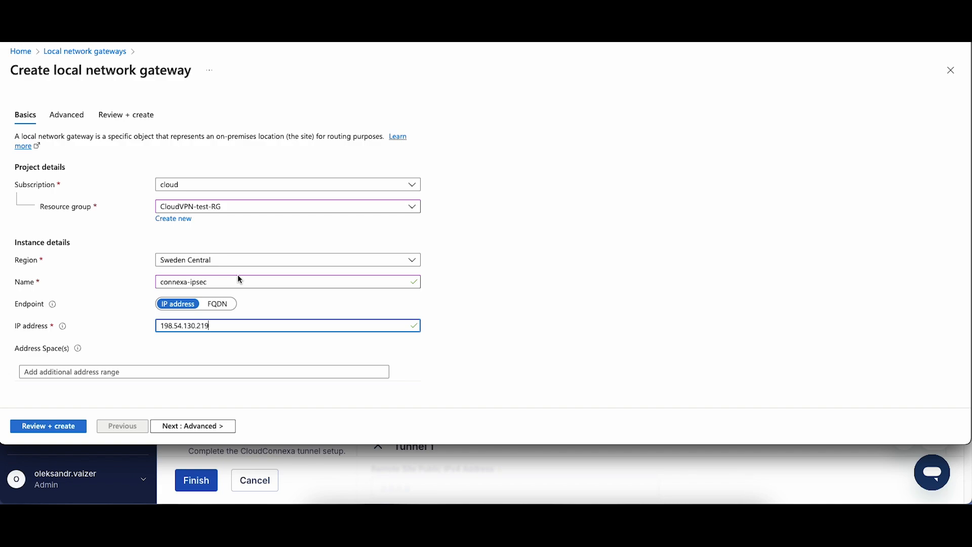
{"action": "left_click", "coordinate": [149, 372]}
{"action": "key", "text": "ctrl+v"}
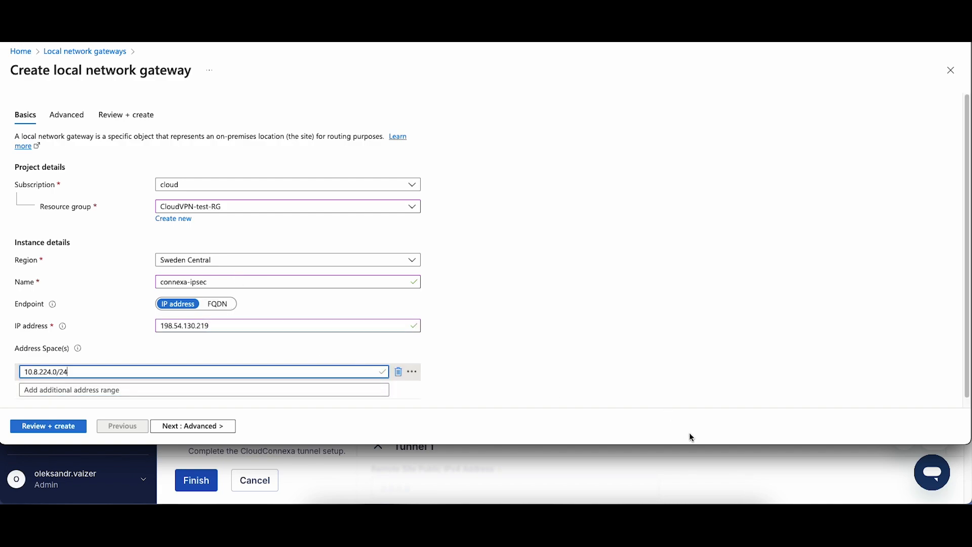
Step: Copy the second address space, 10.154.0.0/20, from CloudConnexa and add it to the Azure local network gateway
{"action": "key", "text": "super+Tab"}
{"action": "left_click_drag", "start_coordinate": [578, 226], "coordinate": [640, 226]}
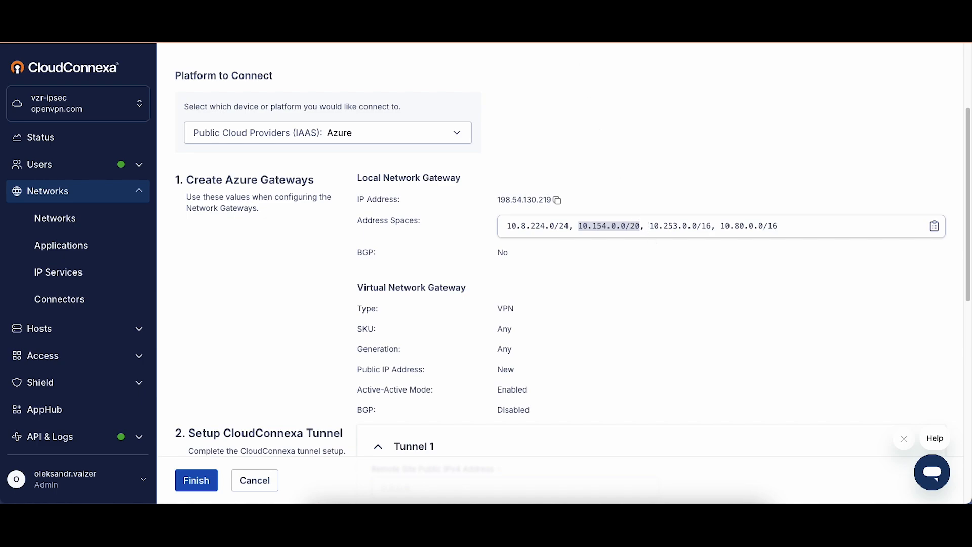
{"action": "key", "text": "super+Tab"}
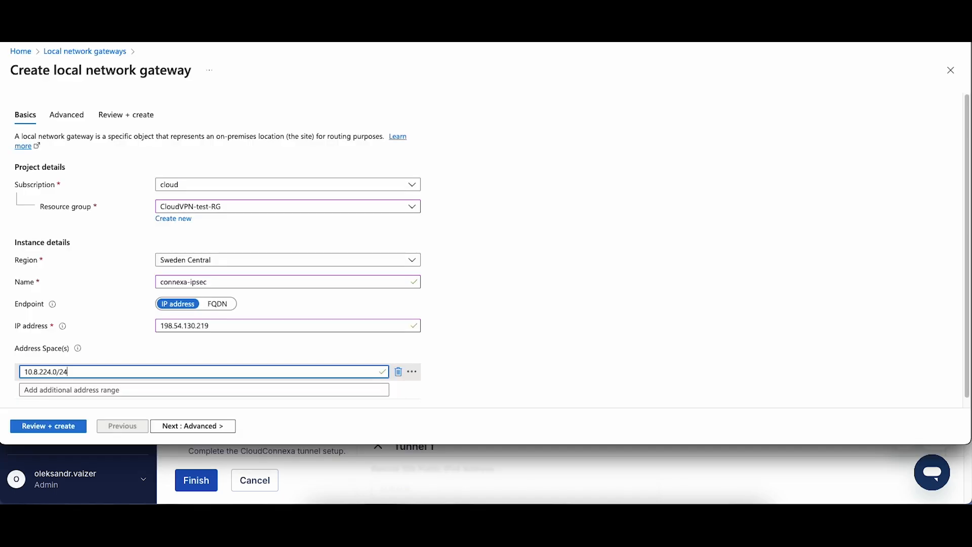
{"action": "left_click", "coordinate": [182, 390]}
{"action": "key", "text": "ctrl+v"}
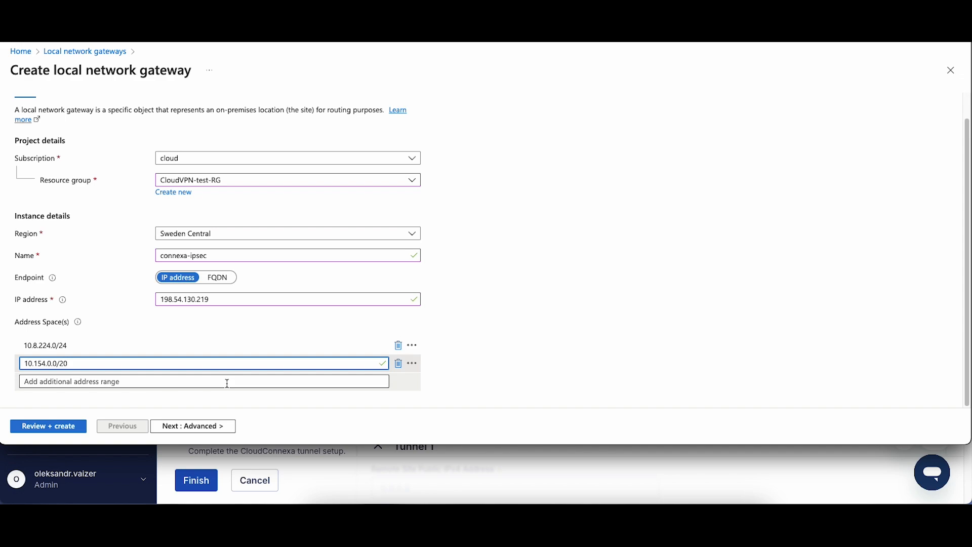
Step: Copy the third address space, 10.253.0.0/16, from CloudConnexa and add it to the Azure local network gateway
{"action": "key", "text": "super+Tab"}
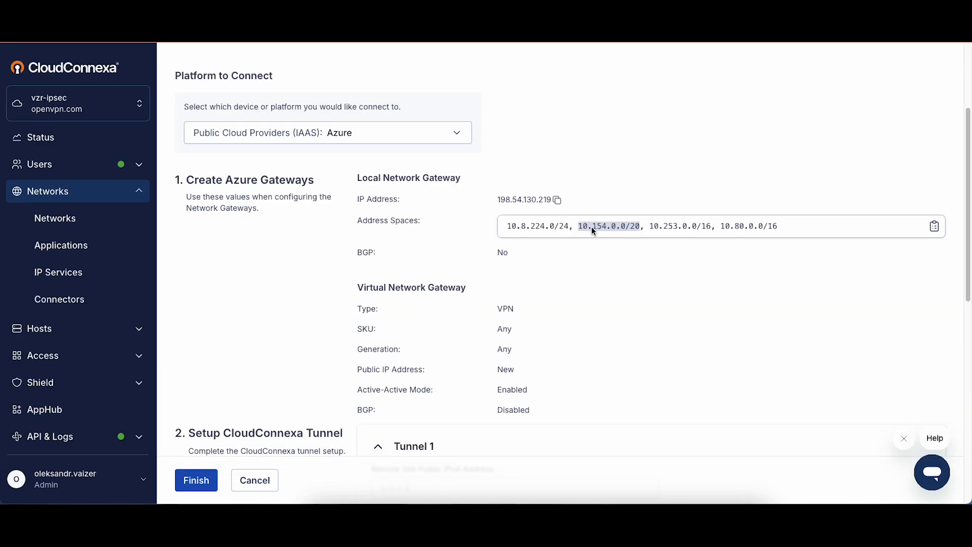
{"action": "double_click", "coordinate": [653, 226]}
{"action": "key", "text": "ctrl+c"}
{"action": "key", "text": "super+Tab"}
{"action": "left_click", "coordinate": [182, 380]}
{"action": "key", "text": "ctrl+v"}
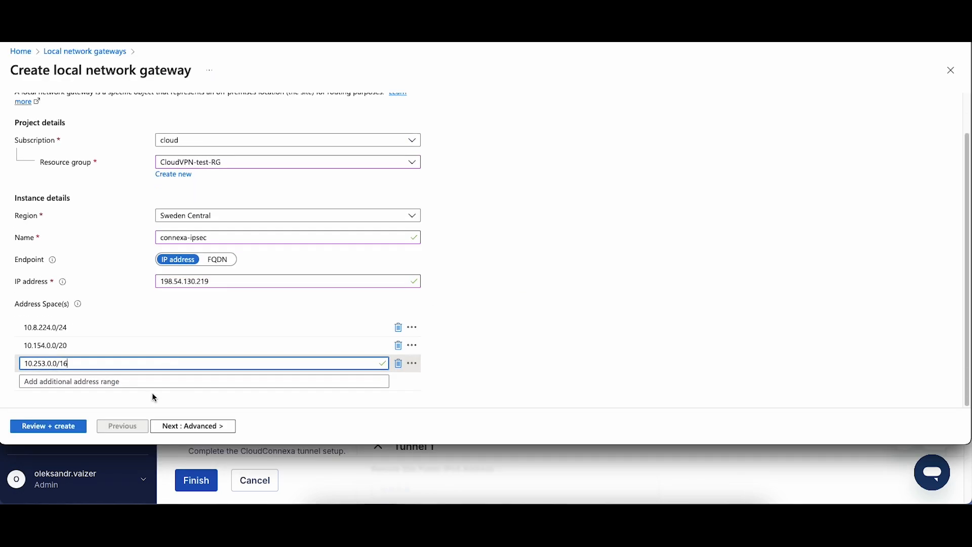
Step: Copy the last address space, 10.80.0.0/16, from CloudConnexa and add it to the Azure local network gateway
{"action": "left_click", "coordinate": [154, 383]}
{"action": "key", "text": "super+Tab"}
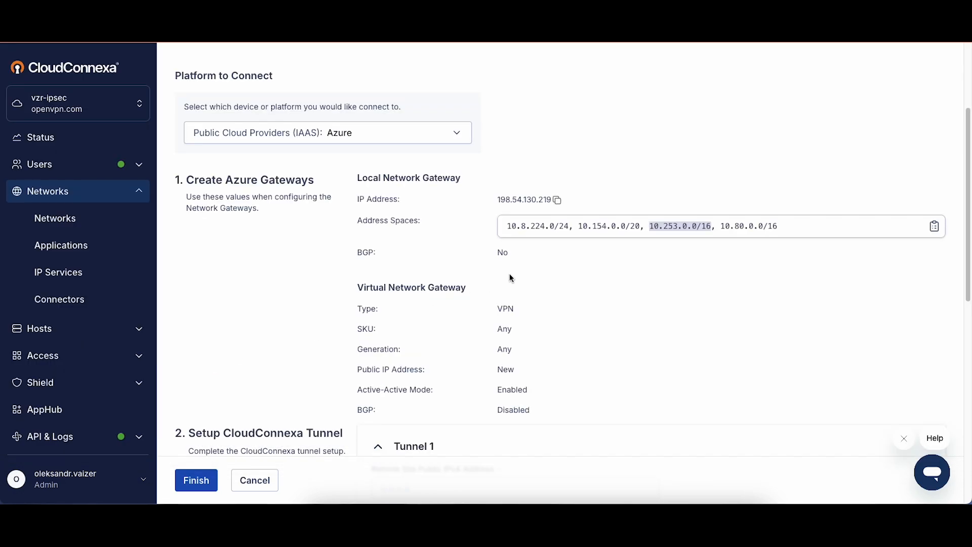
{"action": "double_click", "coordinate": [734, 225]}
{"action": "key", "text": "ctrl+c"}
{"action": "key", "text": "super+Tab"}
{"action": "left_click", "coordinate": [178, 382]}
{"action": "key", "text": "ctrl+v"}
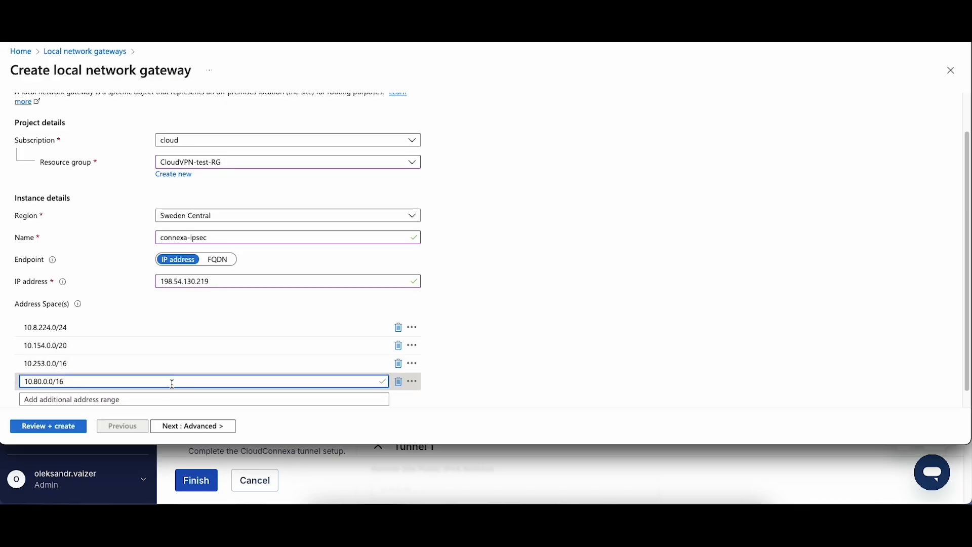
Step: Keep BGP settings at No, review the local network gateway's summary and create the gateway
{"action": "left_click", "coordinate": [178, 429]}
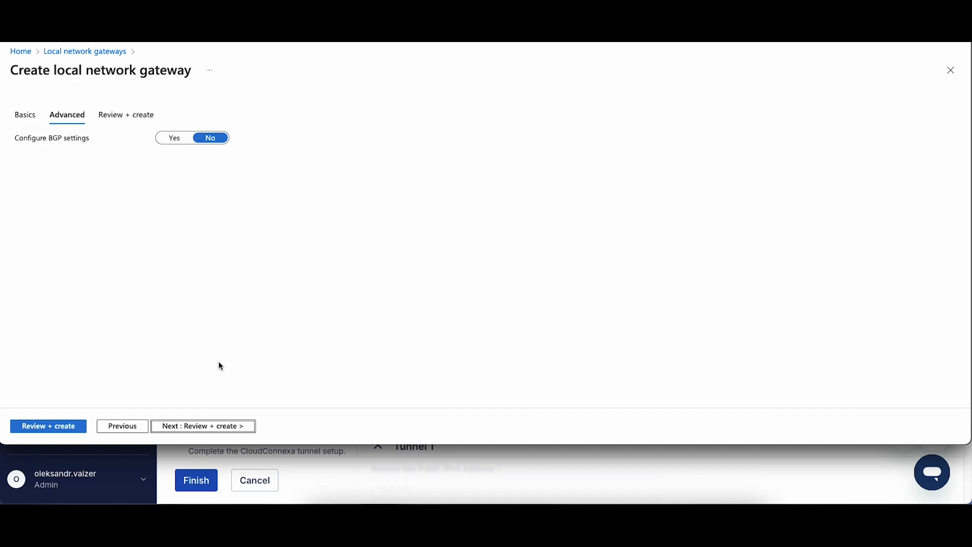
{"action": "left_click", "coordinate": [196, 429]}
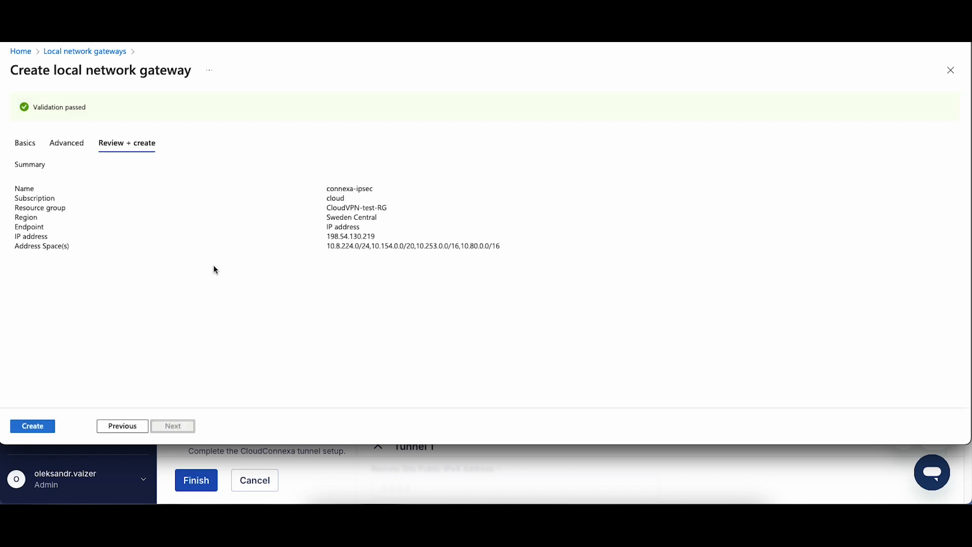
{"action": "left_click", "coordinate": [28, 426]}
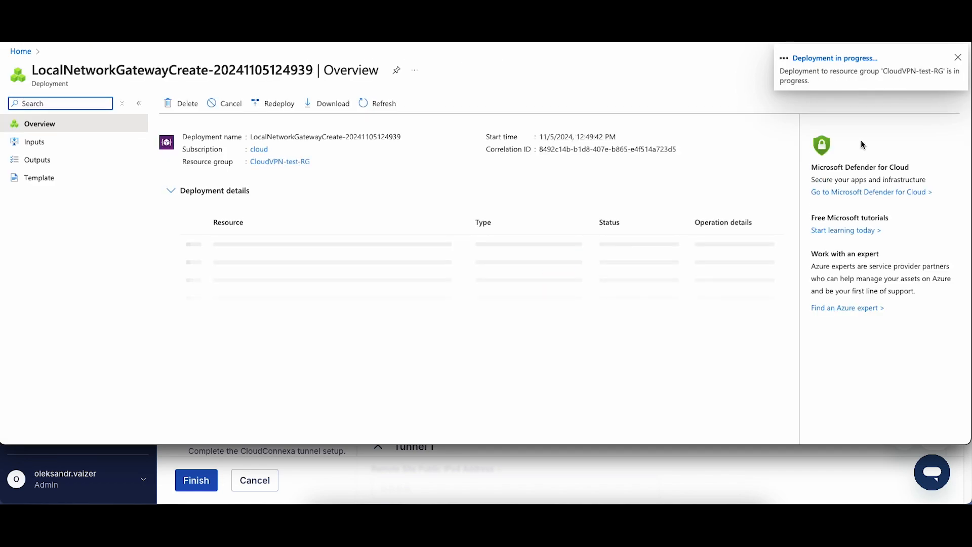
Step: Check the Virtual Network Gateway values in CloudConnexa, switch back to Azure and refresh the local network gateway's deployment status
{"action": "left_click", "coordinate": [562, 454]}
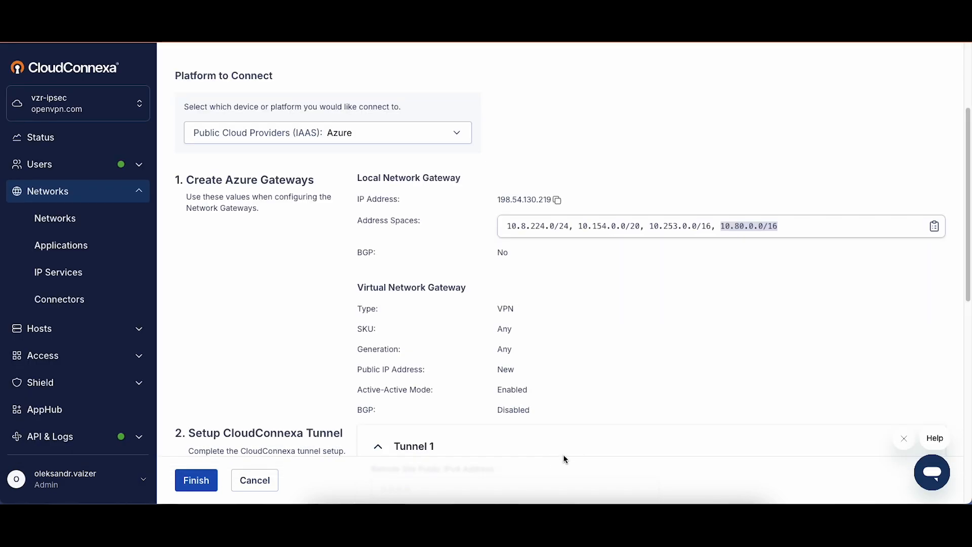
{"action": "scroll", "coordinate": [567, 373], "scroll_direction": "down", "scroll_amount": 1}
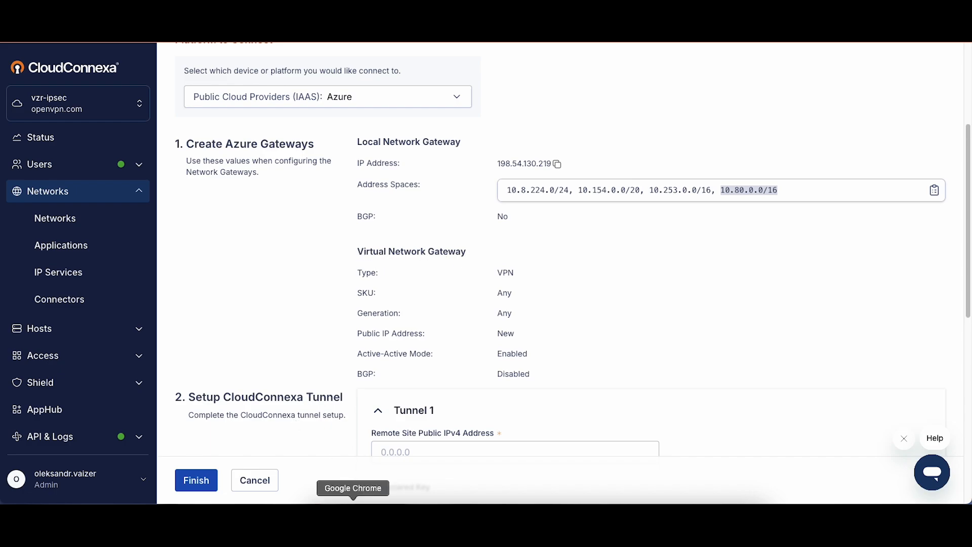
{"action": "left_click", "coordinate": [353, 509]}
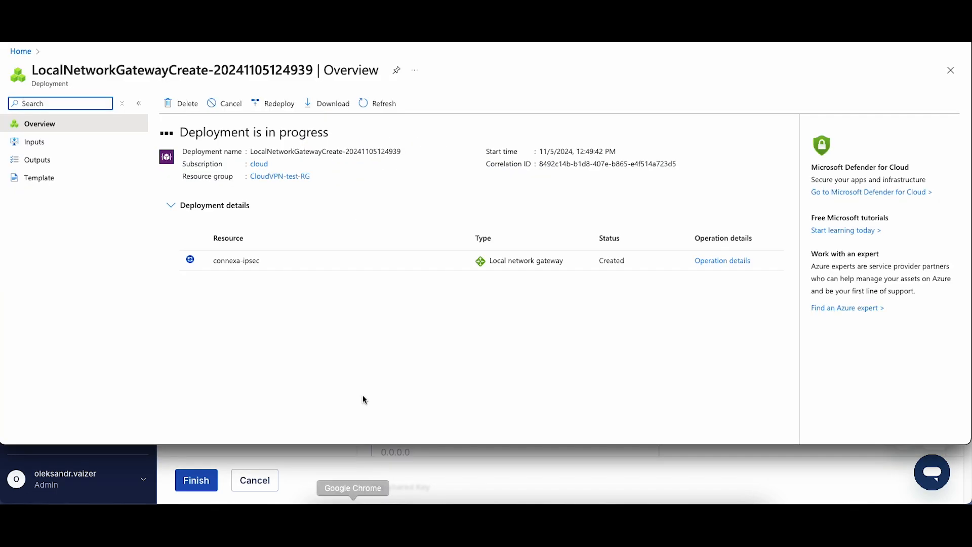
{"action": "left_click", "coordinate": [377, 103]}
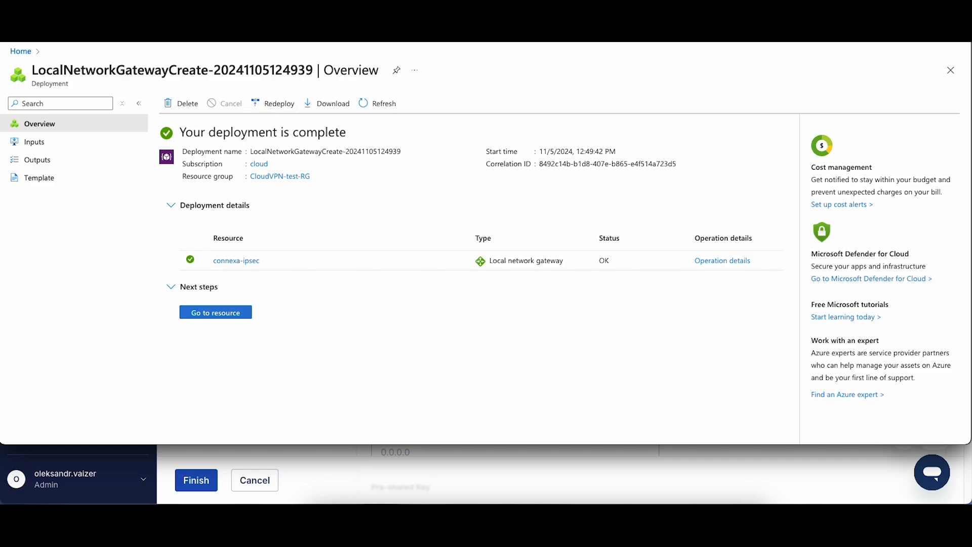
Step: Search Azure for "virtual network", open the Virtual network gateways service and start creating a gateway
{"action": "left_click", "coordinate": [485, 33]}
{"action": "type", "text": "vir"}
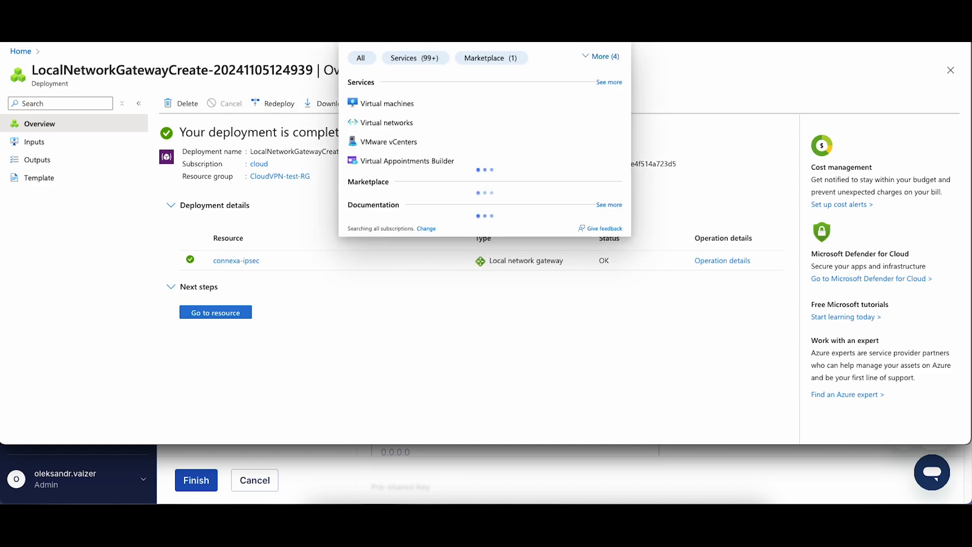
{"action": "type", "text": "tual network"}
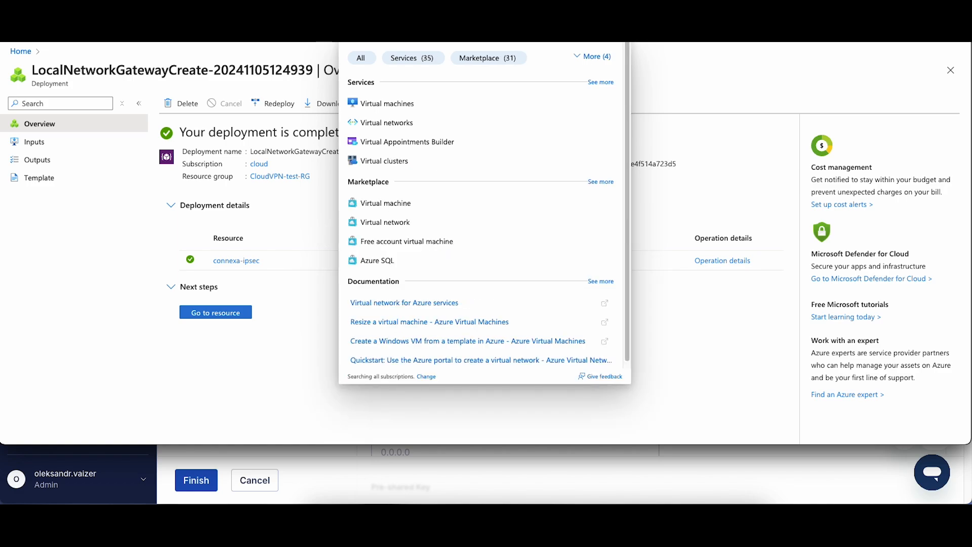
{"action": "left_click", "coordinate": [396, 122]}
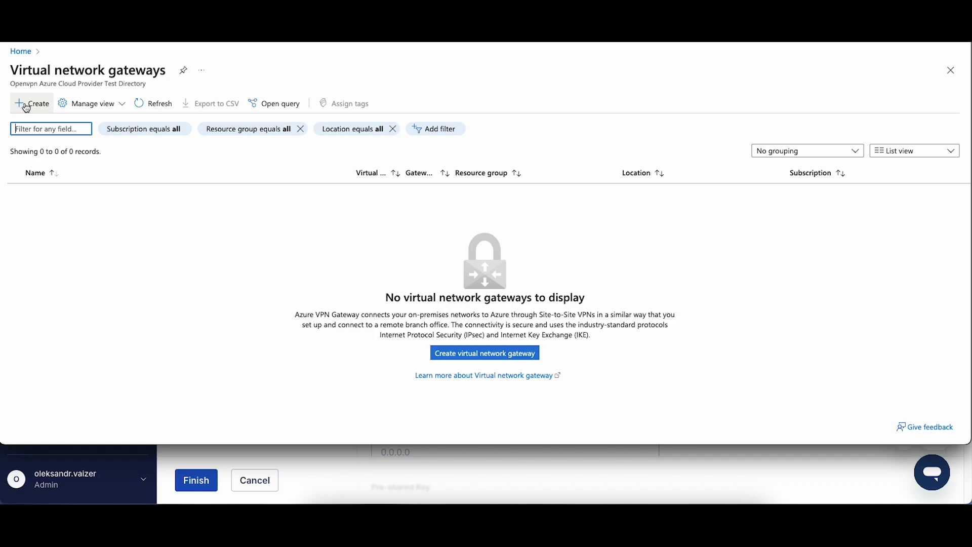
{"action": "left_click", "coordinate": [27, 109]}
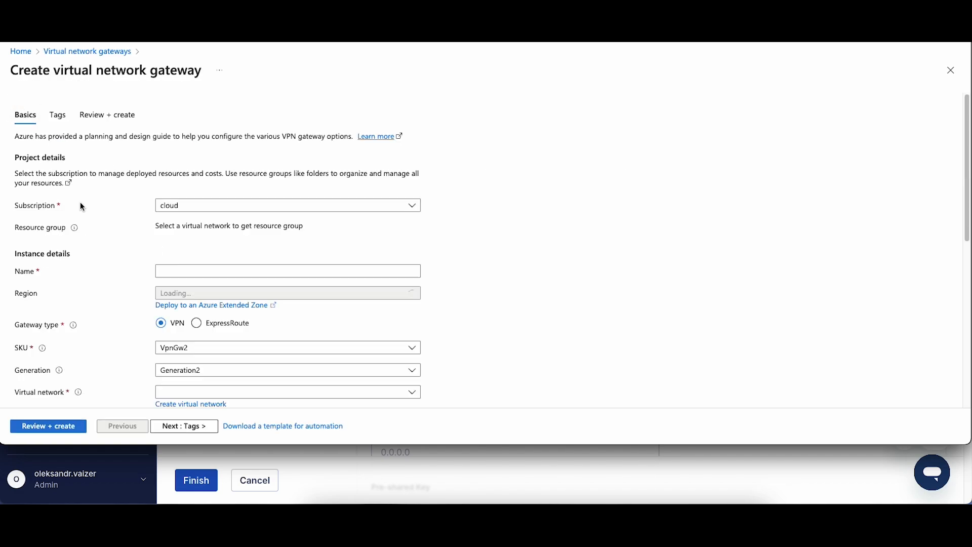
Step: Name the virtual network gateway connexa-ipsec and select CloudVPN-test-VNET as its virtual network
{"action": "scroll", "coordinate": [143, 204], "scroll_direction": "down", "scroll_amount": 2}
{"action": "scroll", "coordinate": [100, 188], "scroll_direction": "up", "scroll_amount": 2}
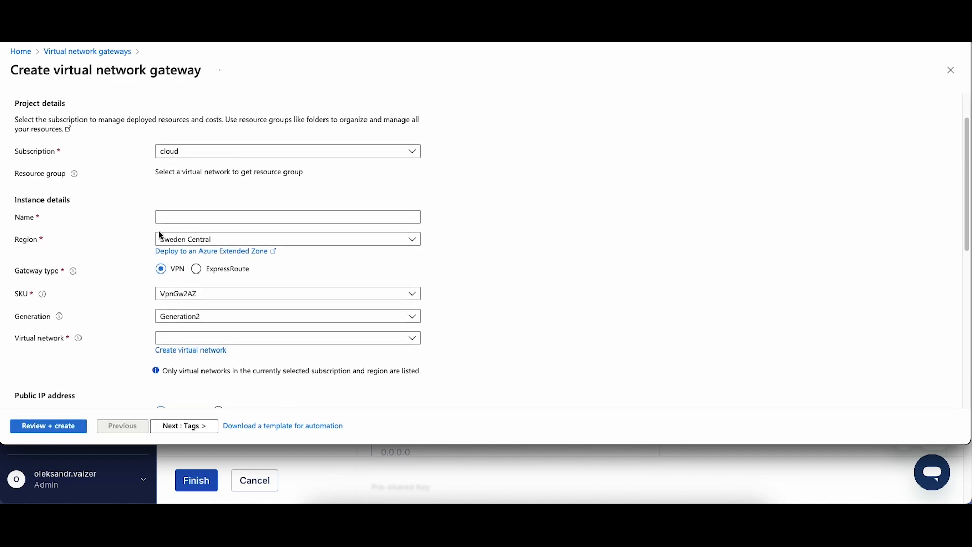
{"action": "left_click", "coordinate": [192, 216]}
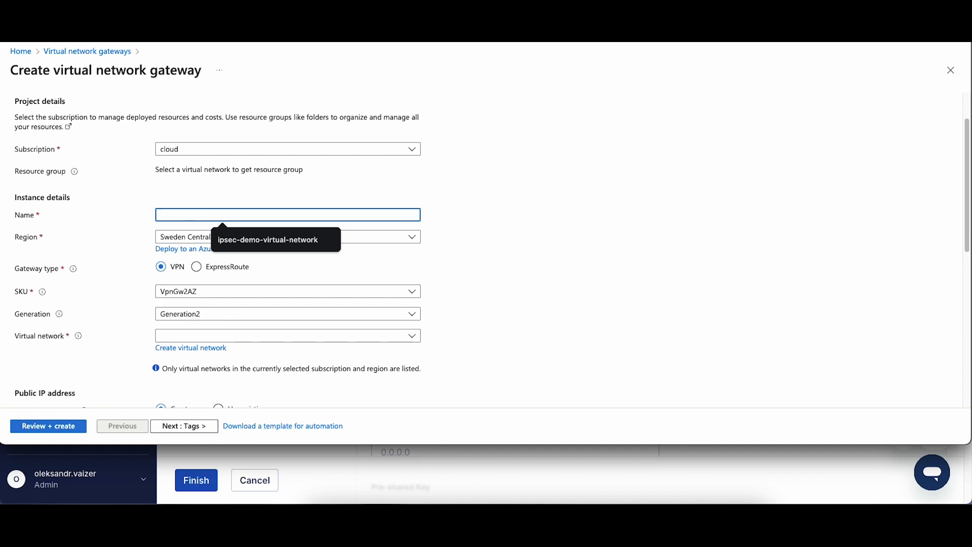
{"action": "type", "text": "connexa-ipsec"}
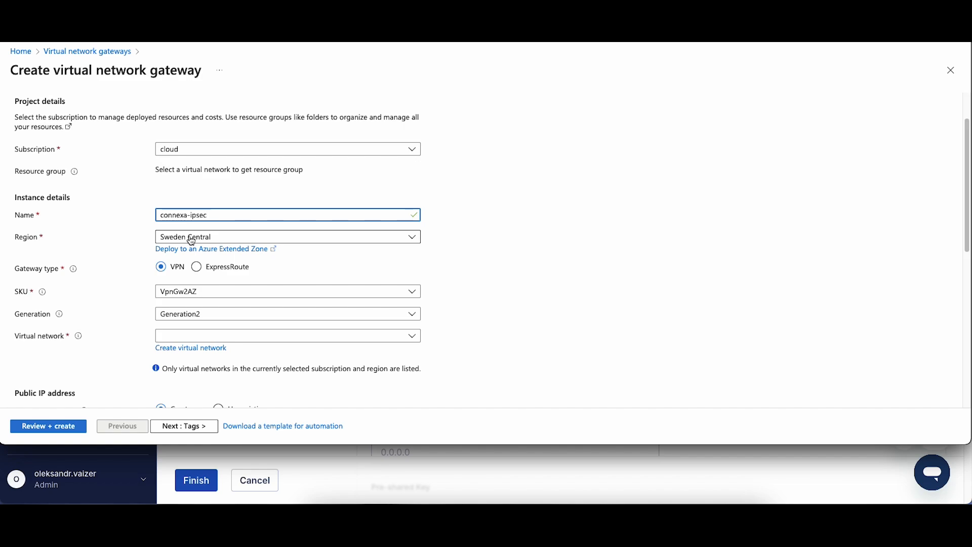
{"action": "scroll", "coordinate": [321, 274], "scroll_direction": "down", "scroll_amount": 1}
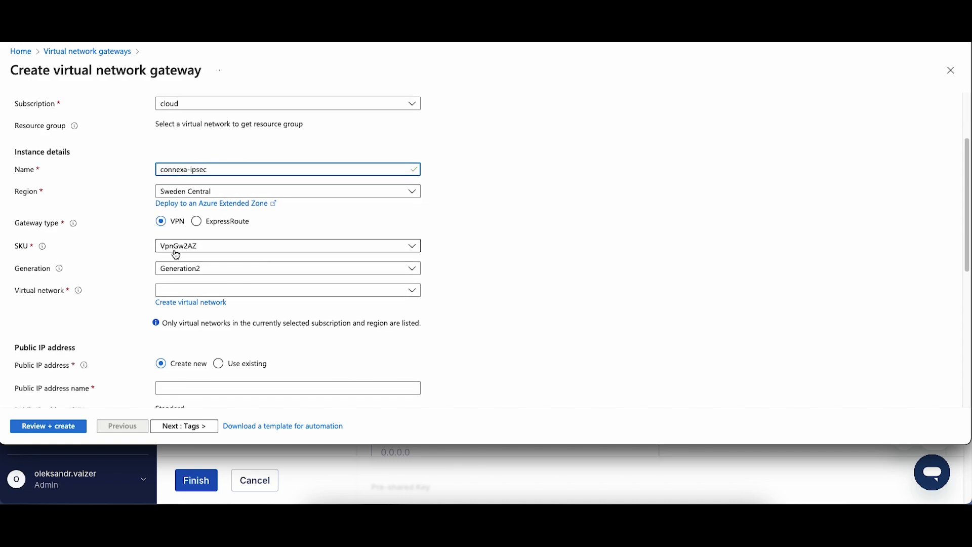
{"action": "left_click", "coordinate": [348, 297]}
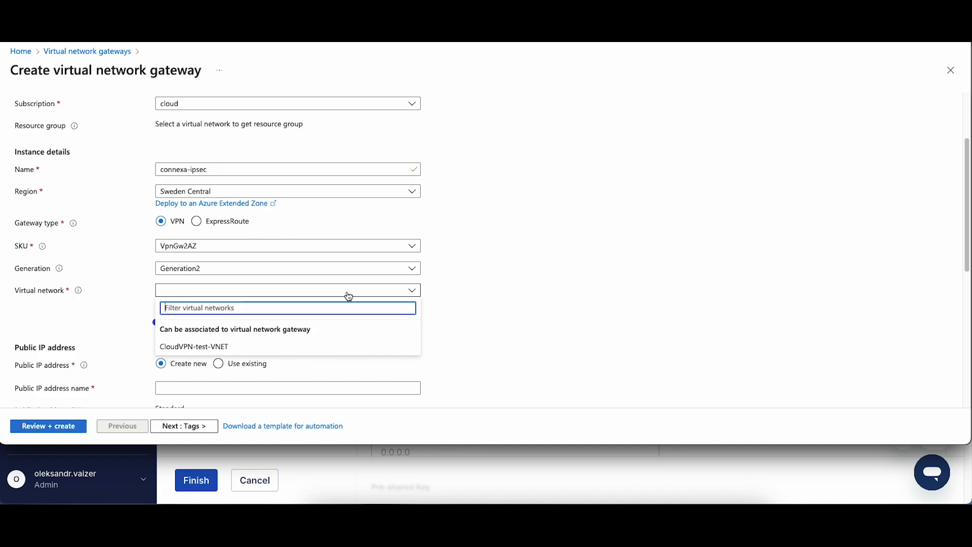
{"action": "left_click", "coordinate": [224, 348]}
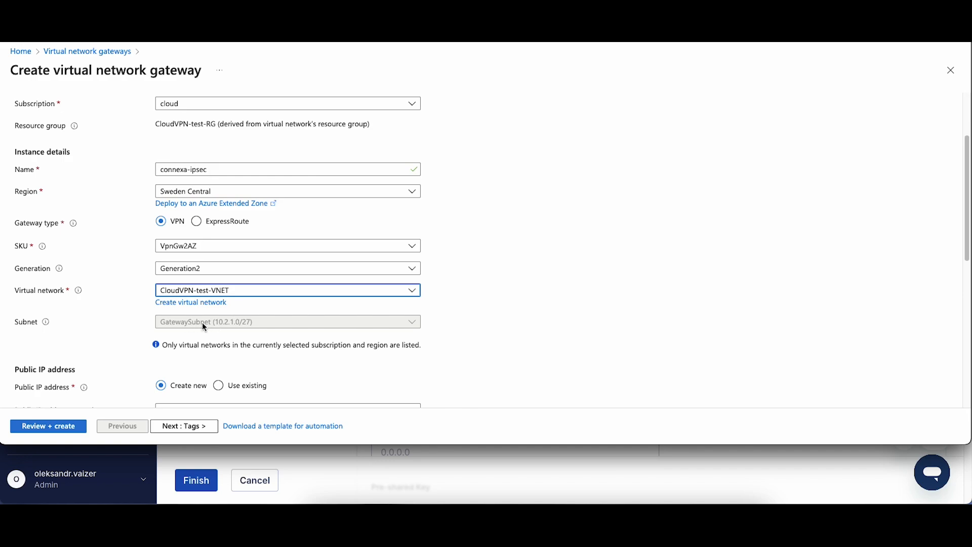
{"action": "scroll", "coordinate": [238, 309], "scroll_direction": "down", "scroll_amount": 2}
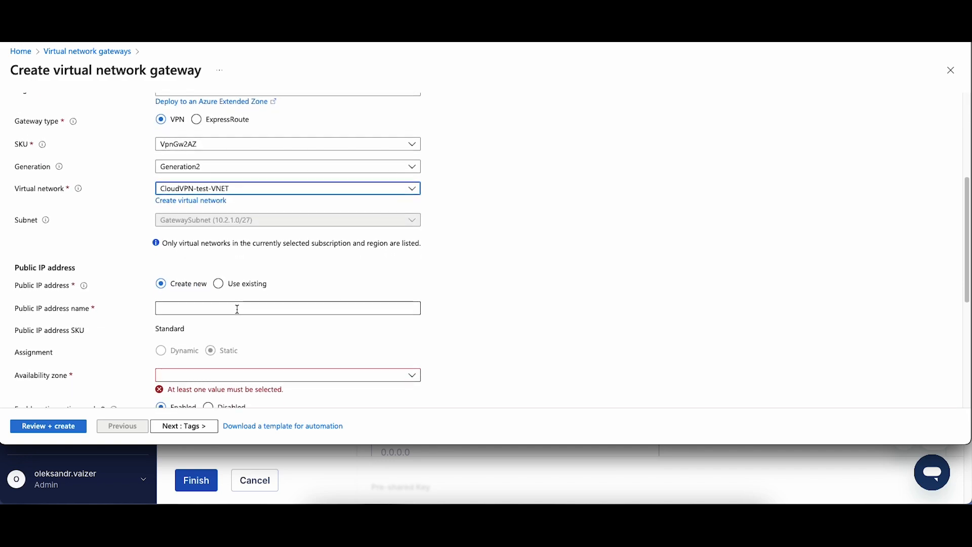
Step: Name the gateway's first new public IP address connexa-ipsec-ip1 and make its availability zone Zone-redundant
{"action": "scroll", "coordinate": [237, 309], "scroll_direction": "down", "scroll_amount": 1}
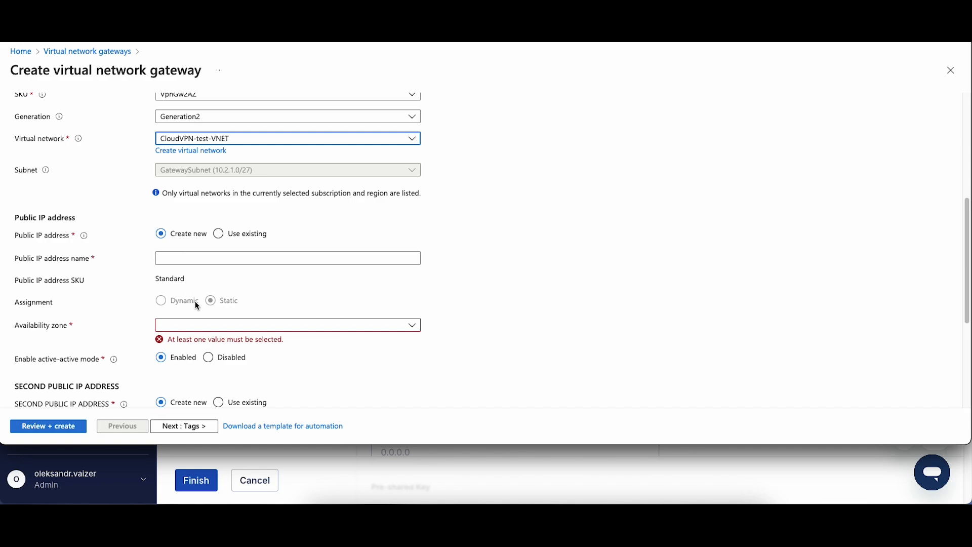
{"action": "scroll", "coordinate": [197, 305], "scroll_direction": "down", "scroll_amount": 2}
{"action": "scroll", "coordinate": [186, 203], "scroll_direction": "up", "scroll_amount": 1}
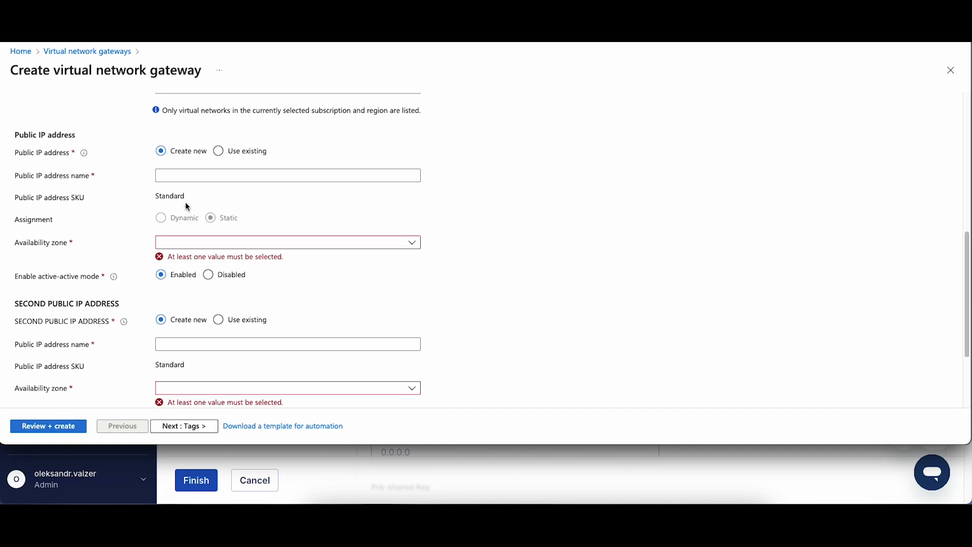
{"action": "scroll", "coordinate": [188, 207], "scroll_direction": "up", "scroll_amount": 1}
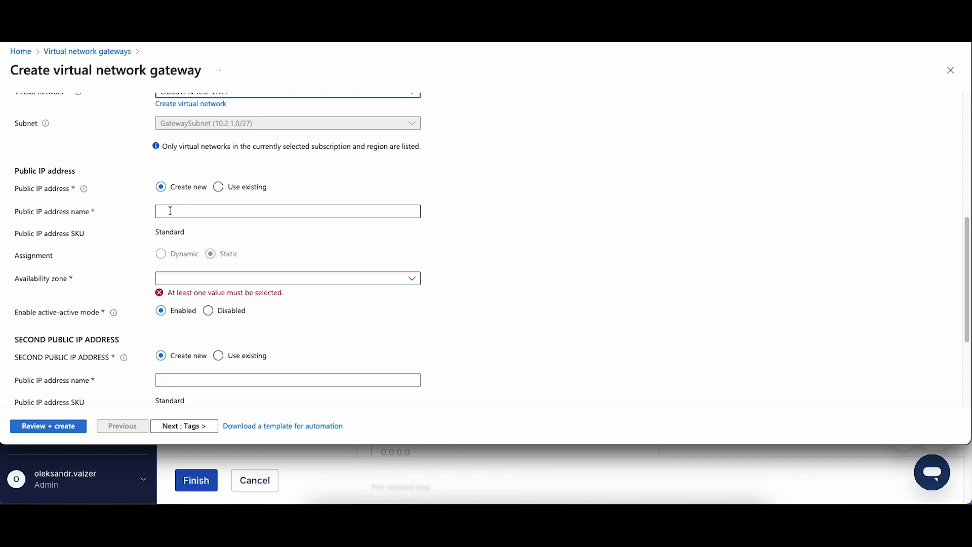
{"action": "left_click", "coordinate": [170, 211]}
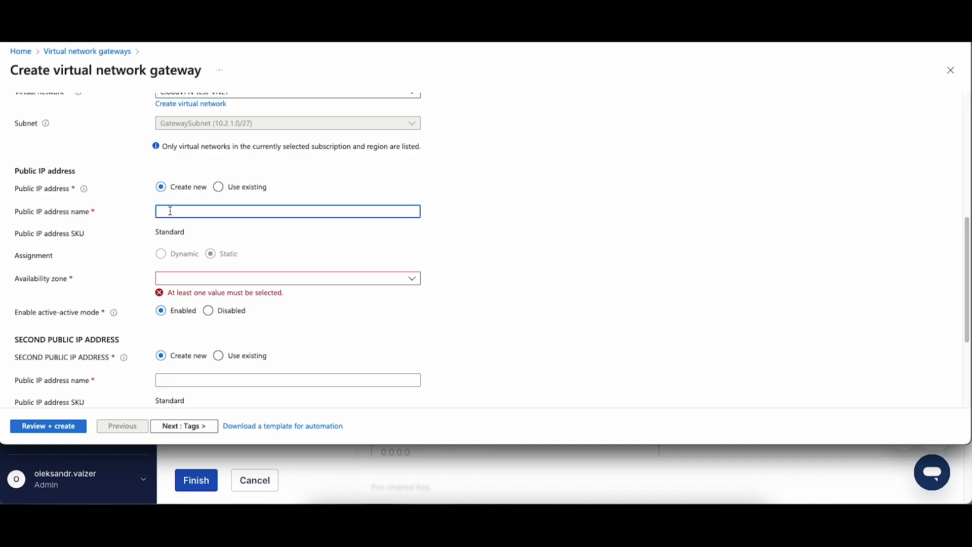
{"action": "type", "text": "connexa-ipsec-ip1"}
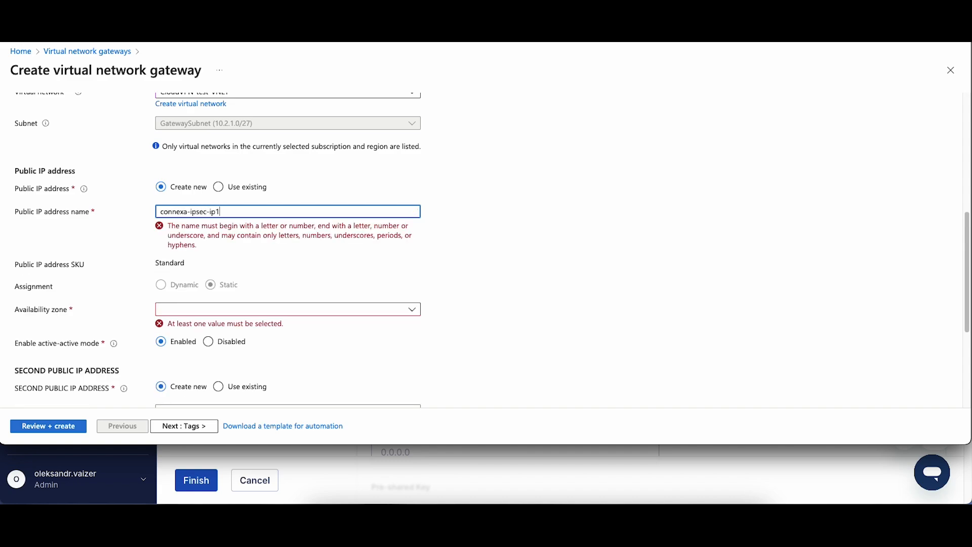
{"action": "key", "text": "ctrl+a"}
{"action": "key", "text": "ctrl+c"}
{"action": "left_click", "coordinate": [165, 279]}
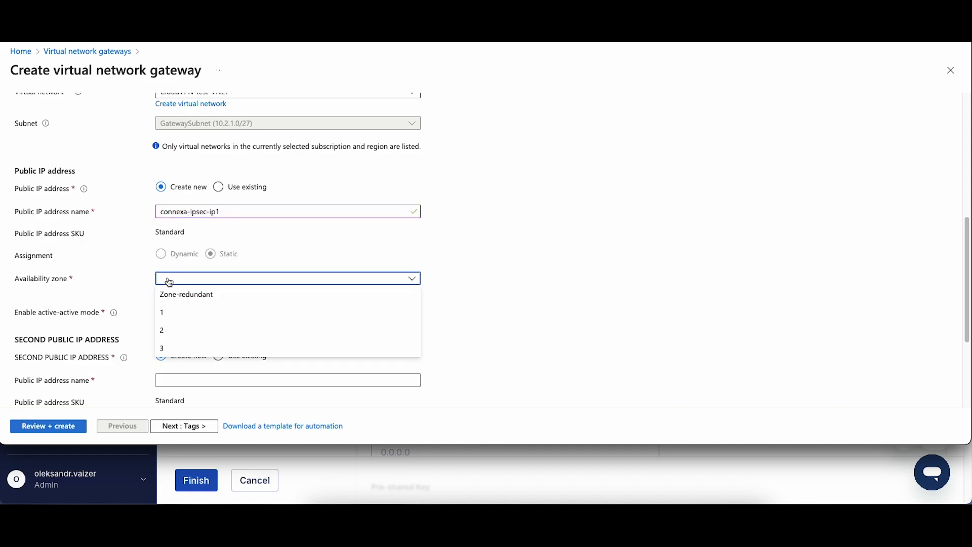
{"action": "left_click", "coordinate": [198, 295]}
Step: Name the second public IP address connexa-ipsec-ip2 and set its availability zone to Zone-redundant
{"action": "scroll", "coordinate": [303, 293], "scroll_direction": "down", "scroll_amount": 3}
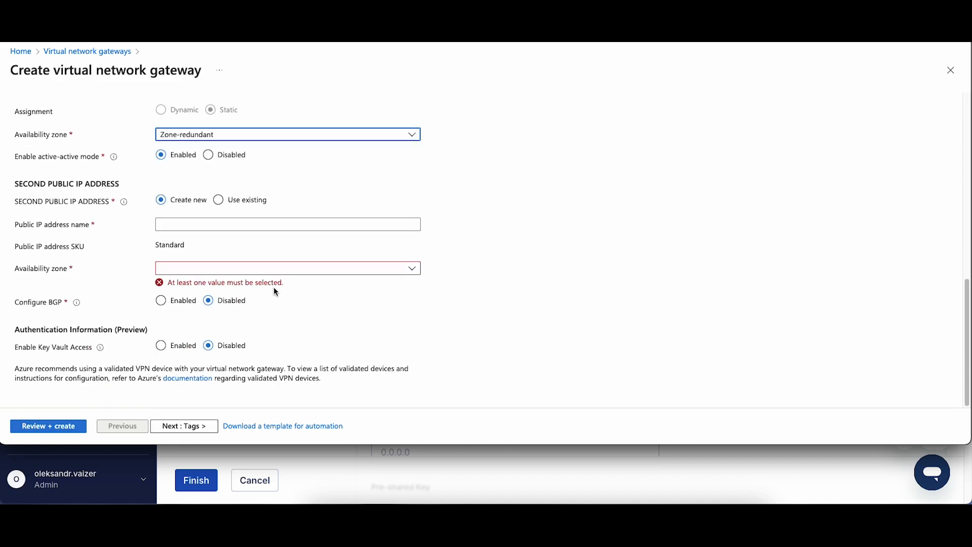
{"action": "left_click", "coordinate": [193, 224]}
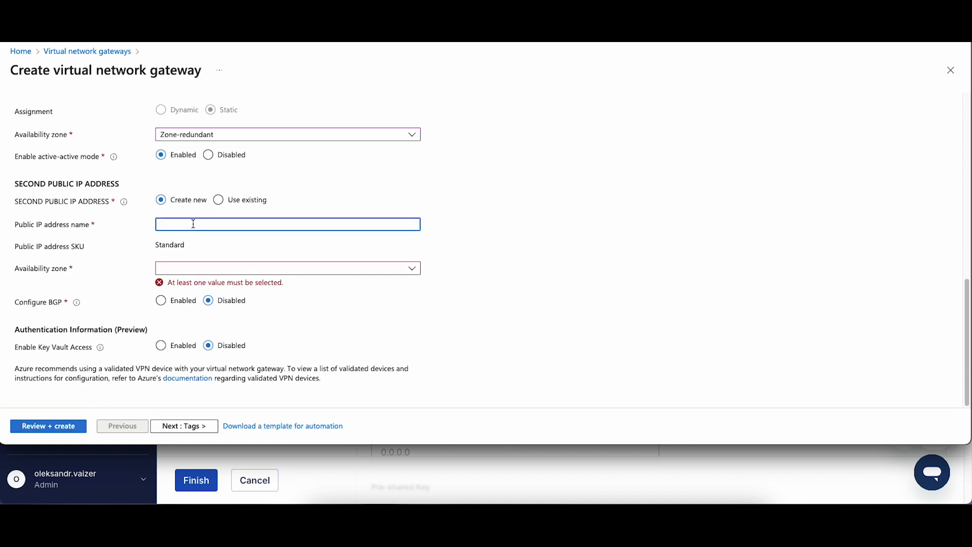
{"action": "key", "text": "ctrl+v"}
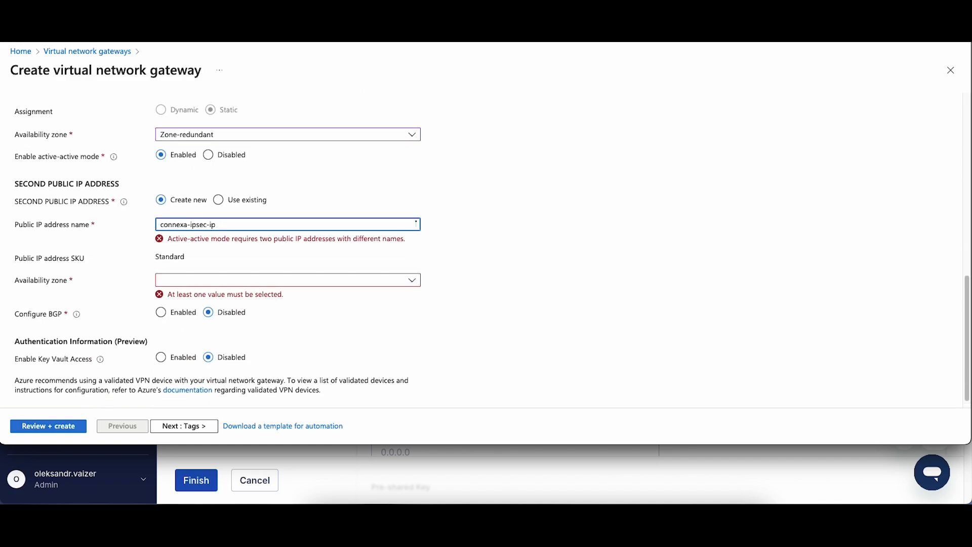
{"action": "left_click", "coordinate": [228, 274]}
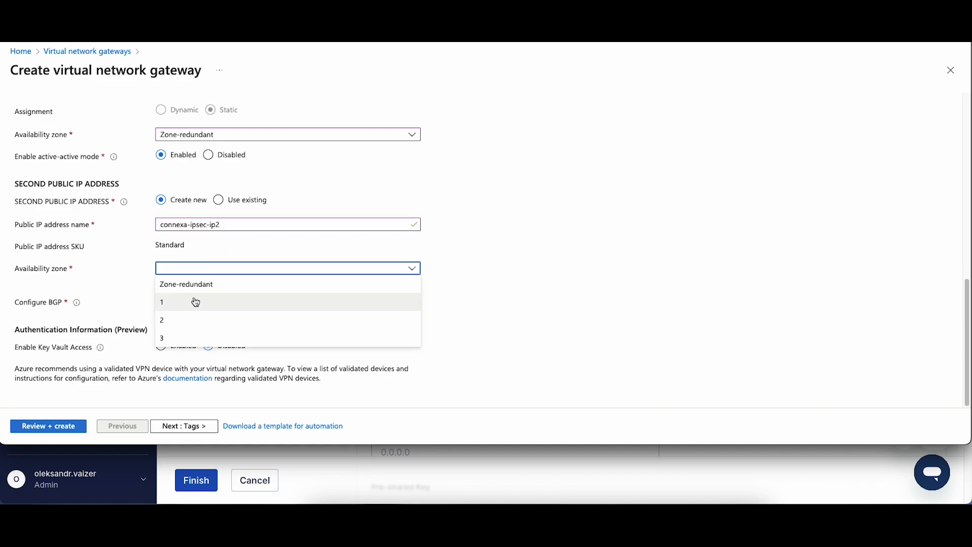
{"action": "left_click", "coordinate": [296, 282]}
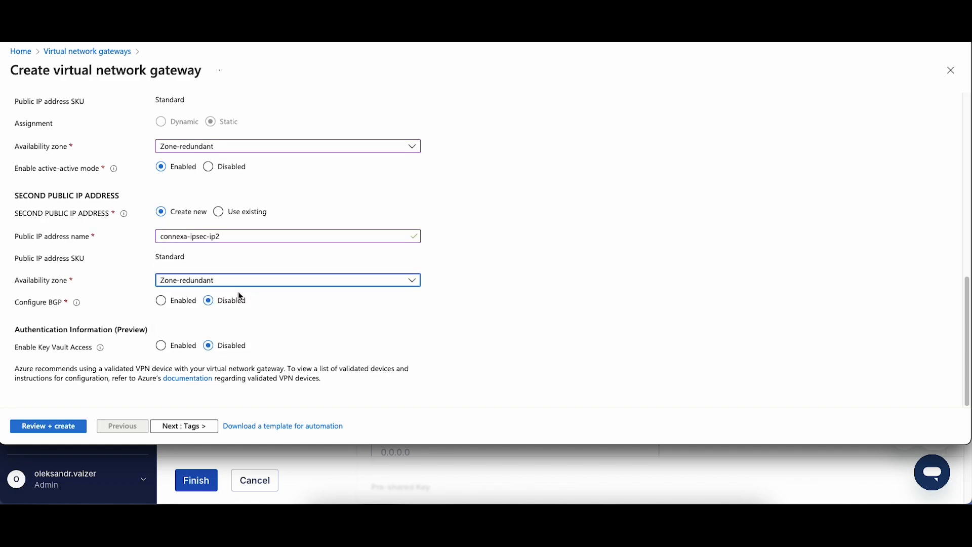
Step: Switch to CloudConnexa to check the required Virtual Network Gateway values, return to Azure and keep Configure BGP disabled
{"action": "left_click", "coordinate": [388, 460]}
{"action": "scroll", "coordinate": [540, 358], "scroll_direction": "down", "scroll_amount": 1}
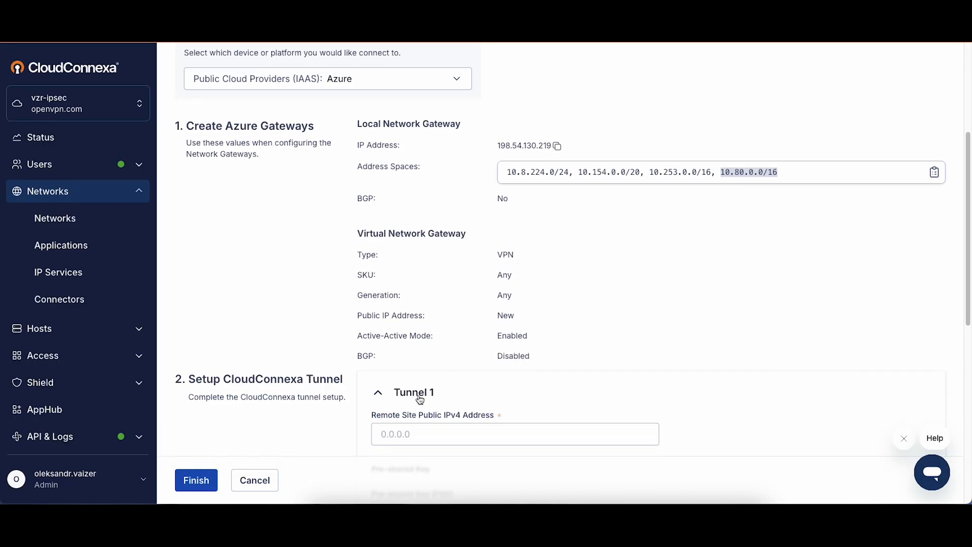
{"action": "key", "text": "super+grave"}
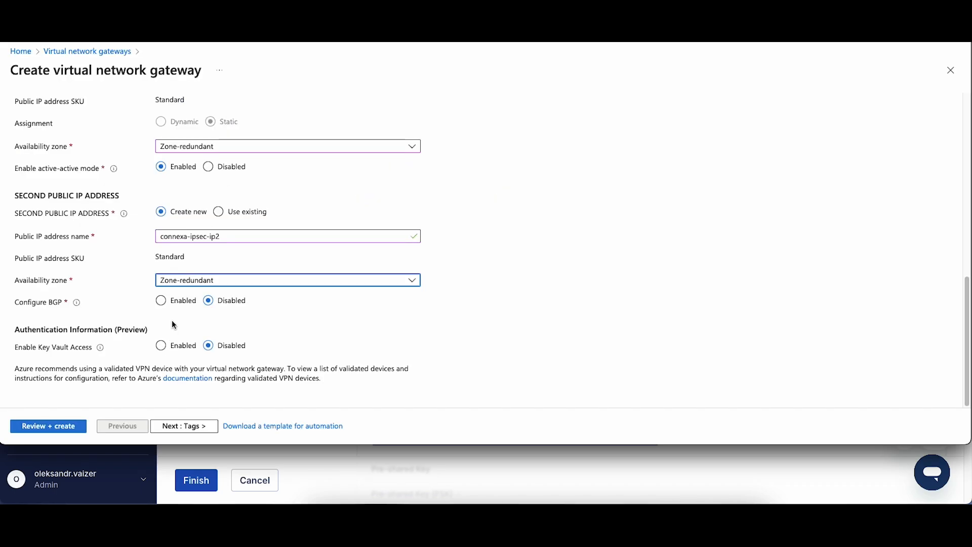
{"action": "left_click", "coordinate": [226, 304]}
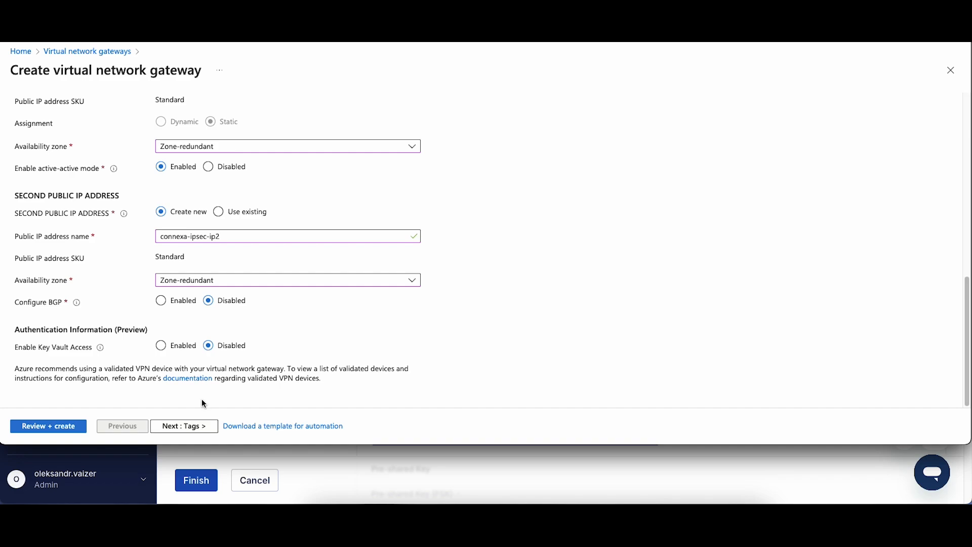
Step: Skip the tags, check the active-active mode in the virtual network gateway's summary and create the gateway
{"action": "left_click", "coordinate": [190, 427]}
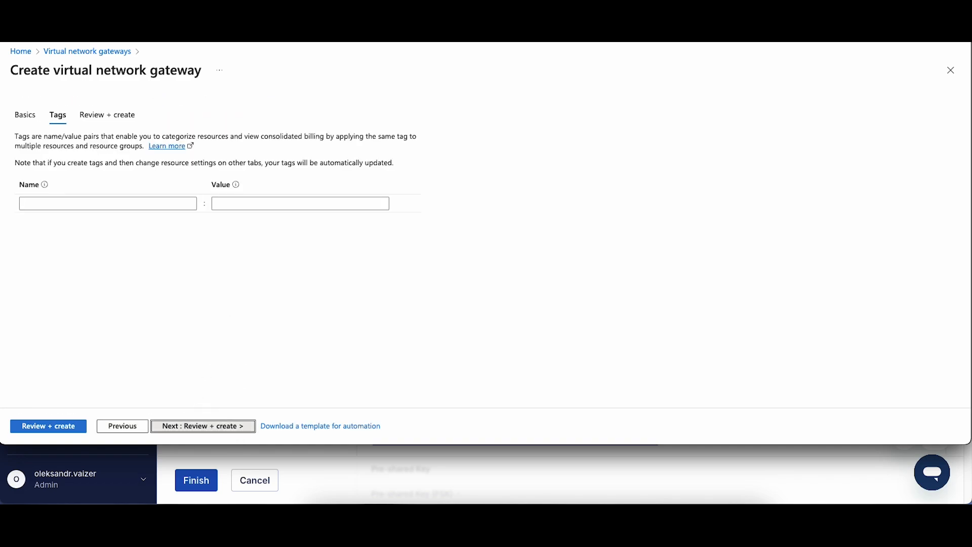
{"action": "left_click", "coordinate": [208, 428]}
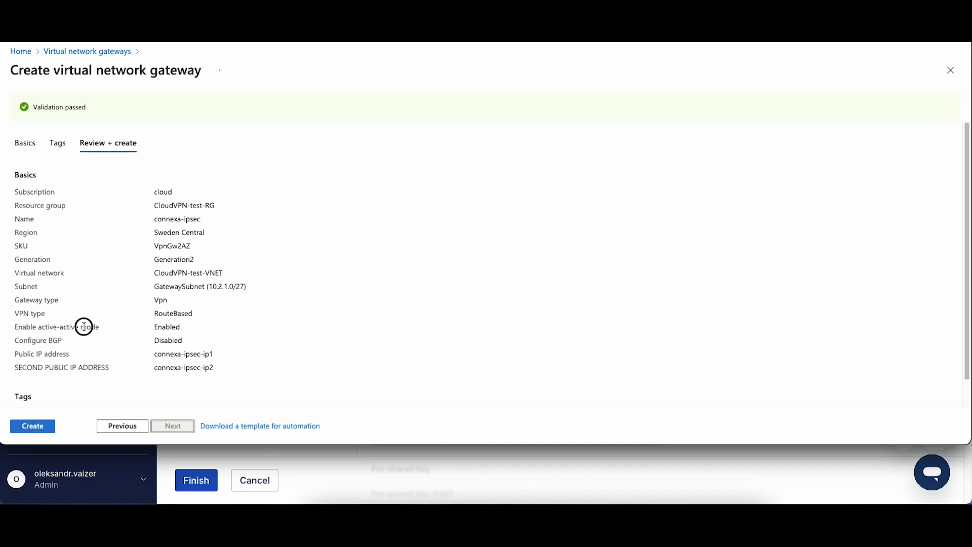
{"action": "double_click", "coordinate": [167, 327]}
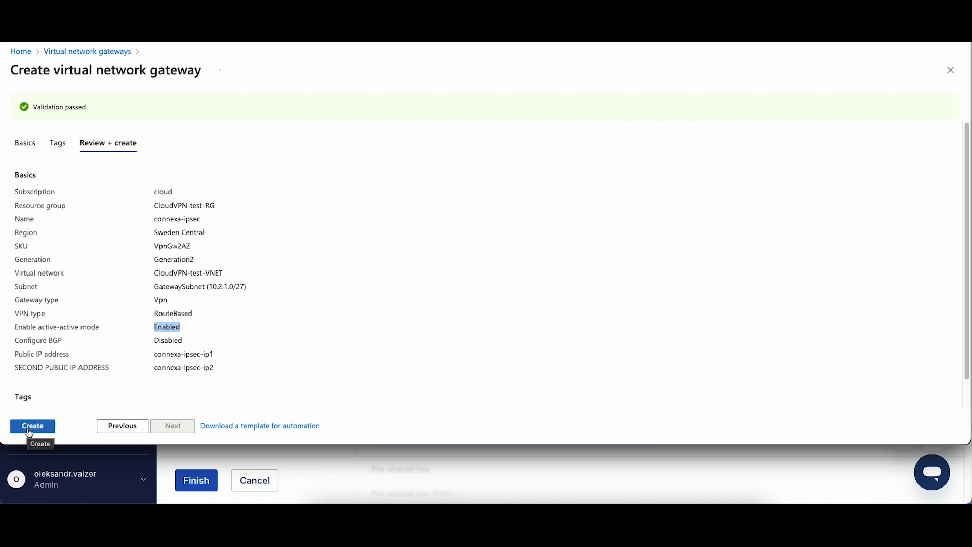
{"action": "left_click", "coordinate": [28, 431]}
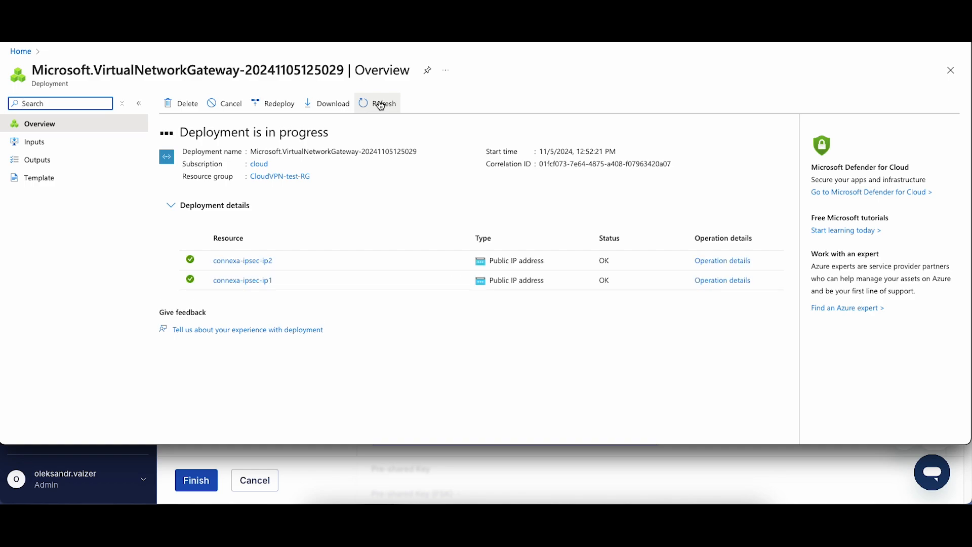
Step: Refresh the virtual network gateway's deployment status and check its deployment details
{"action": "left_click", "coordinate": [380, 105]}
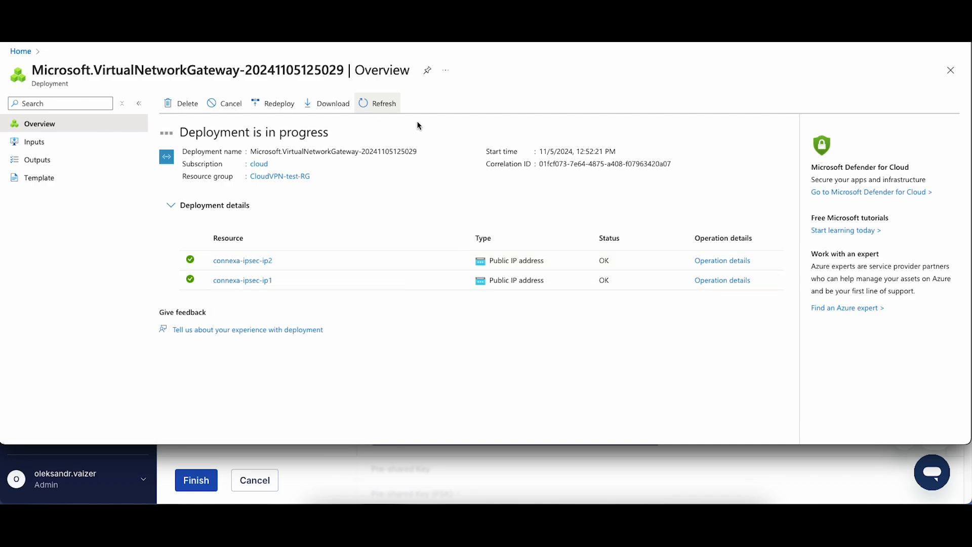
{"action": "left_click", "coordinate": [386, 109]}
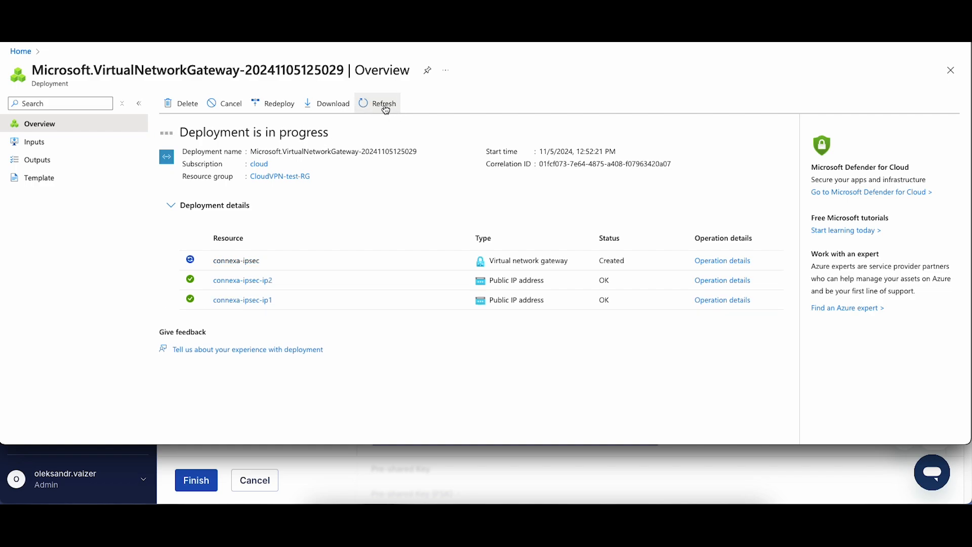
{"action": "left_click", "coordinate": [171, 205]}
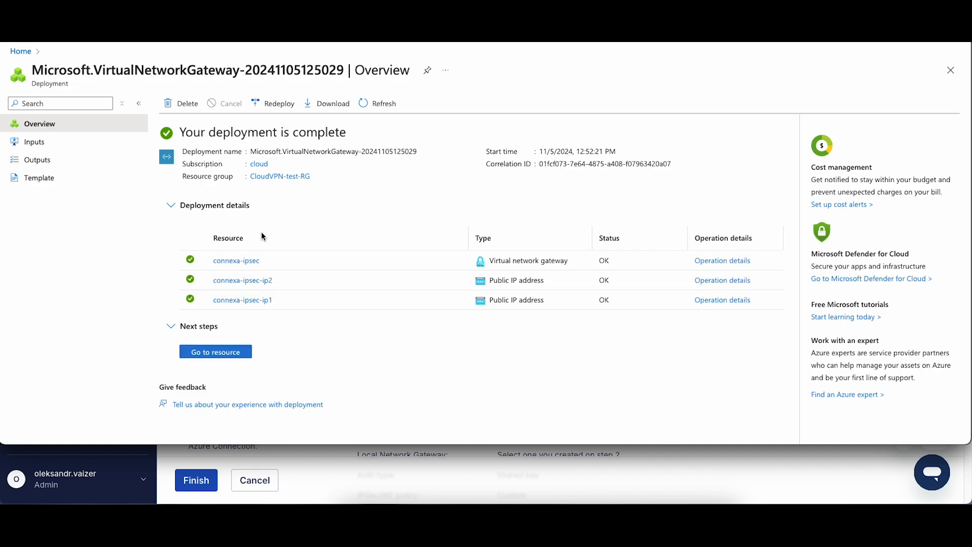
Step: Copy the IP address of connexa-ipsec-ip1 from Azure and enter 4.225.71.121 as Tunnel 1's Remote Site Public IPv4 Address in CloudConnexa
{"action": "mouse_move", "coordinate": [256, 283]}
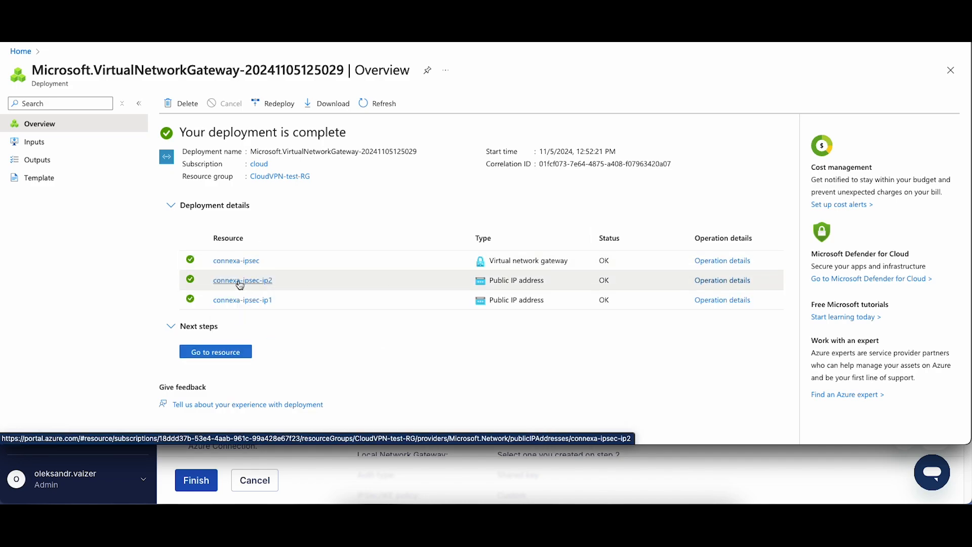
{"action": "left_click", "coordinate": [243, 300]}
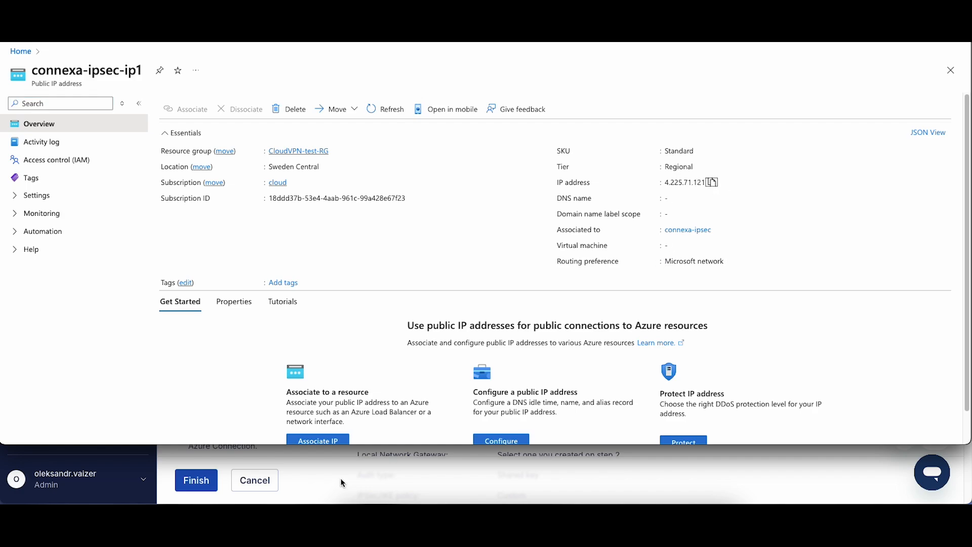
{"action": "left_click", "coordinate": [336, 463]}
{"action": "scroll", "coordinate": [430, 194], "scroll_direction": "up", "scroll_amount": 1}
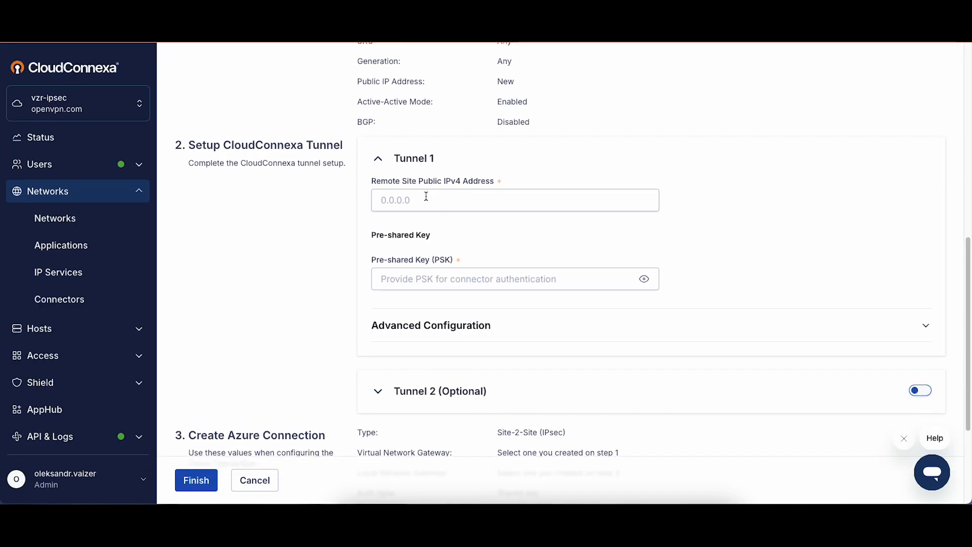
{"action": "left_click", "coordinate": [417, 195]}
{"action": "key", "text": "ctrl+v"}
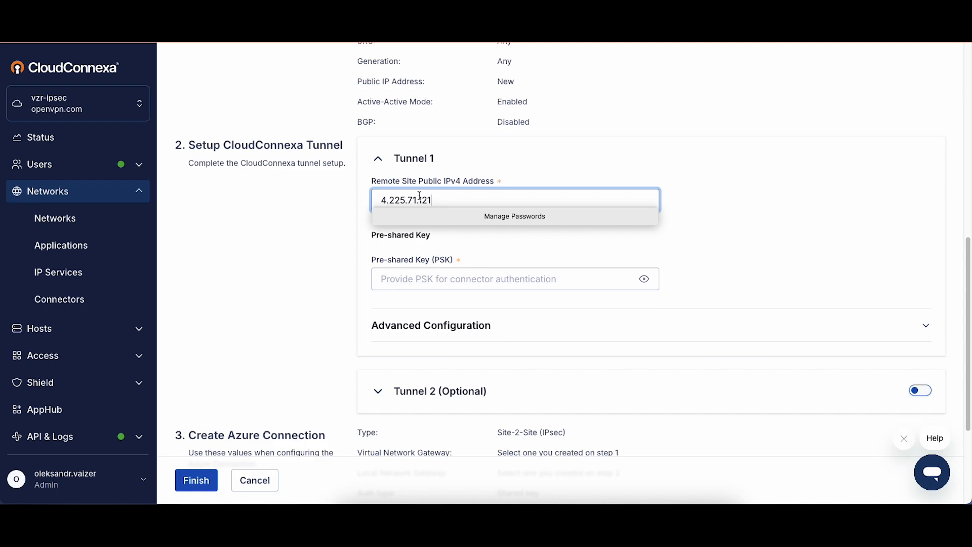
{"action": "left_click", "coordinate": [571, 171]}
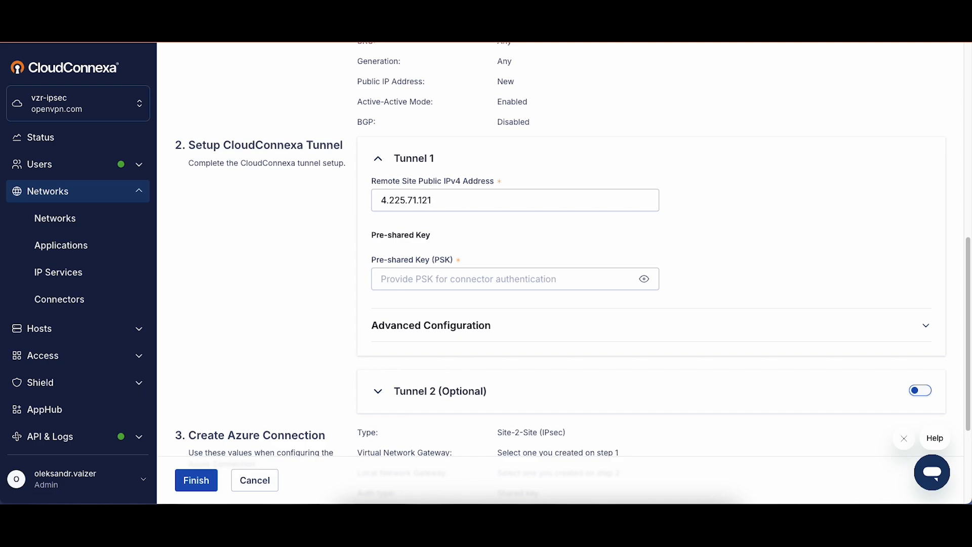
Step: Copy connexa-ipsec-ip2's address from Azure, enable Tunnel 2 in CloudConnexa and enter 4.225.71.212 as its Remote Site Public IPv4 Address
{"action": "key", "text": "super+grave"}
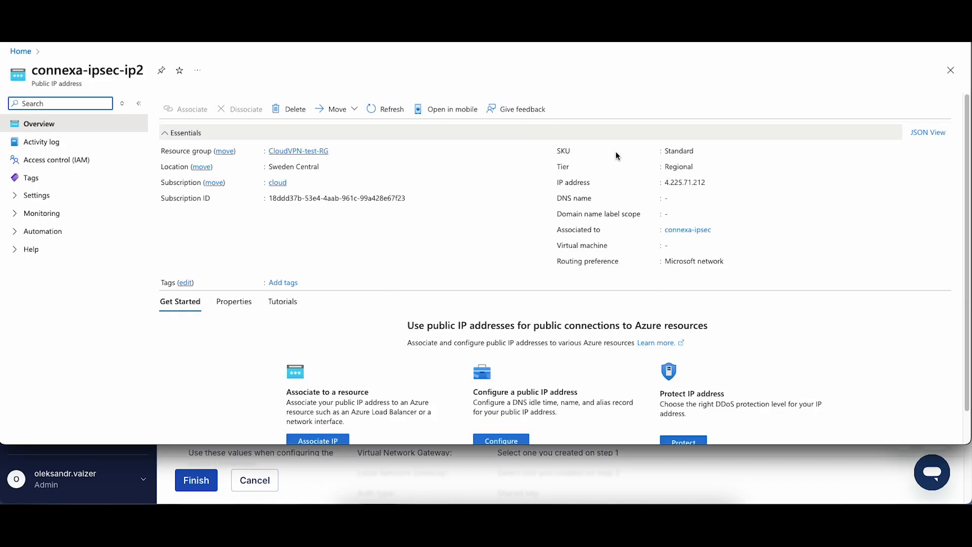
{"action": "left_click", "coordinate": [712, 182]}
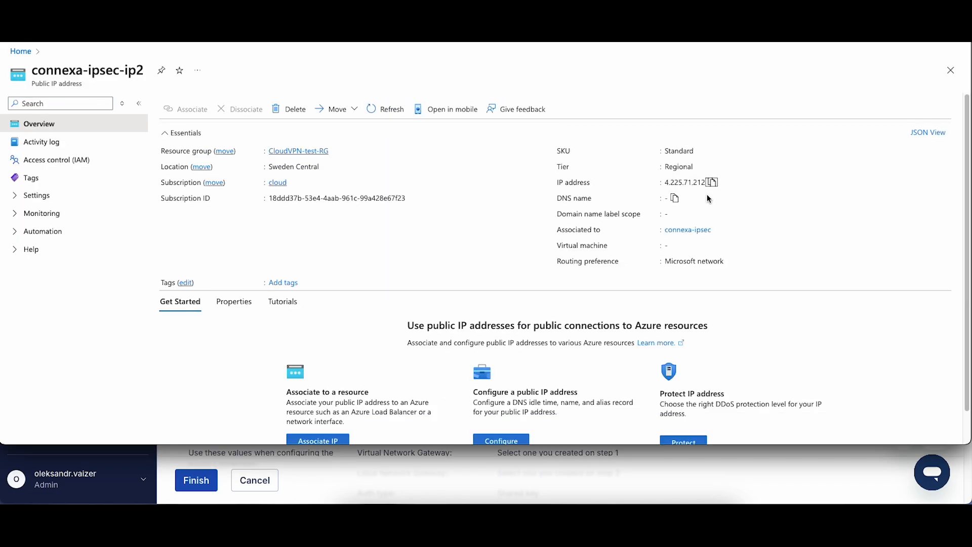
{"action": "left_click", "coordinate": [463, 451]}
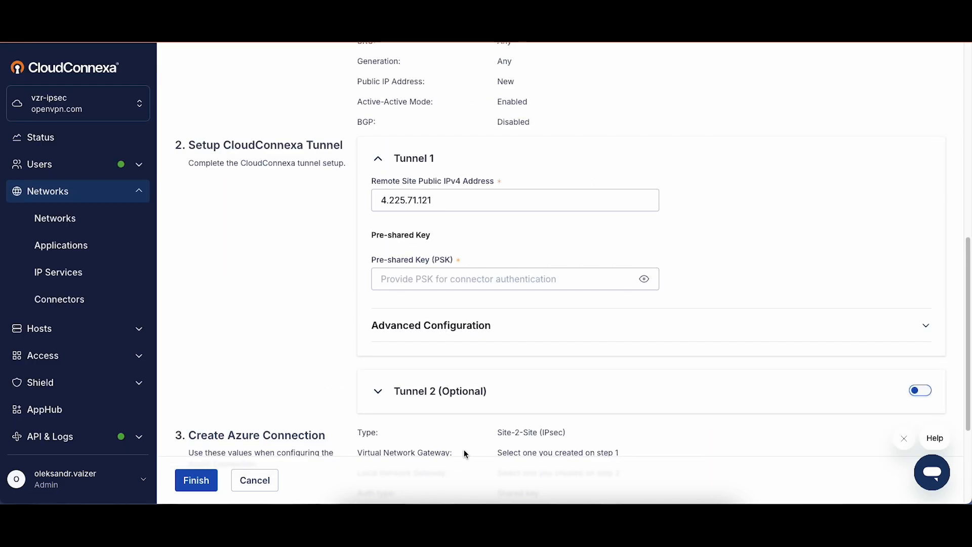
{"action": "left_click", "coordinate": [908, 391]}
{"action": "scroll", "coordinate": [708, 353], "scroll_direction": "down", "scroll_amount": 1}
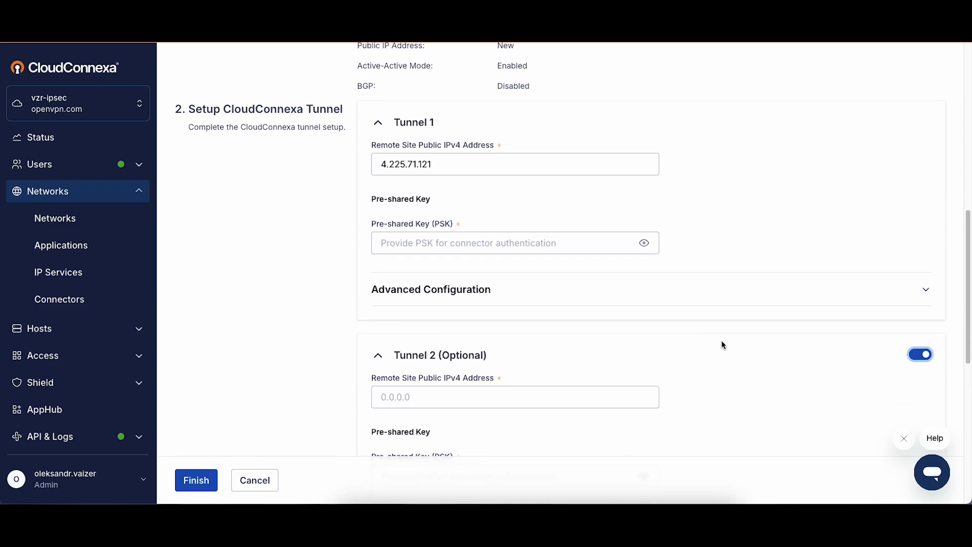
{"action": "left_click", "coordinate": [509, 393]}
{"action": "key", "text": "ctrl+v"}
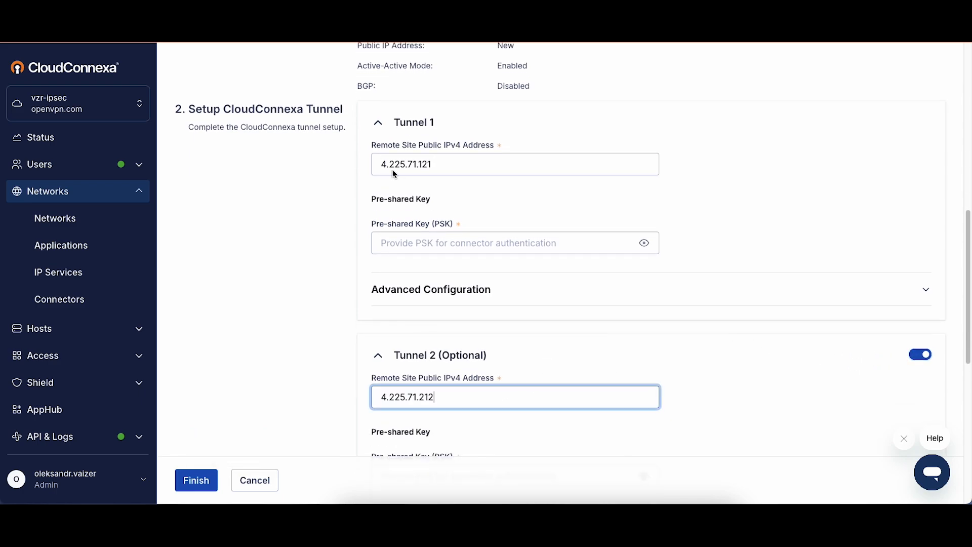
Step: Enter the pre-shared key for Tunnel 1 in the CloudConnexa tunnel setup
{"action": "scroll", "coordinate": [331, 152], "scroll_direction": "up", "scroll_amount": 3}
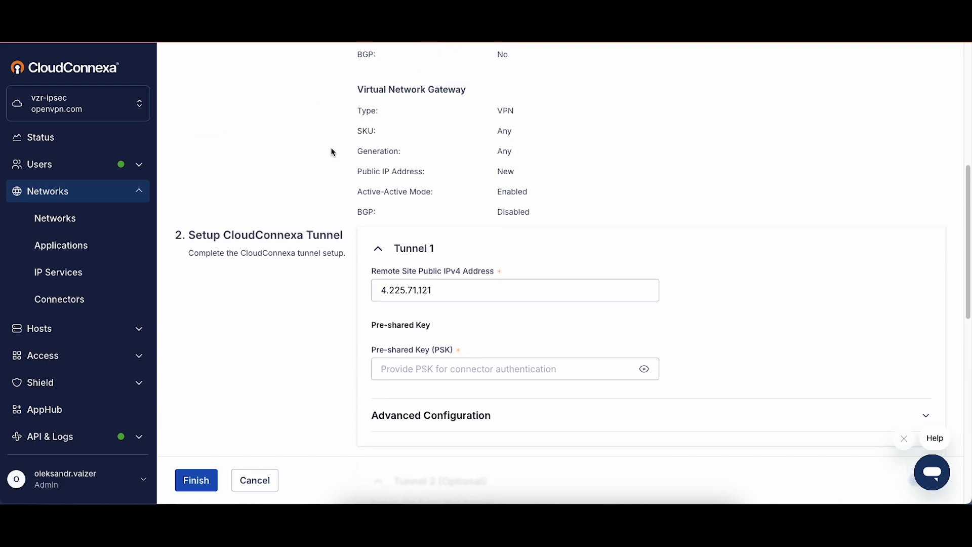
{"action": "scroll", "coordinate": [332, 152], "scroll_direction": "down", "scroll_amount": 4}
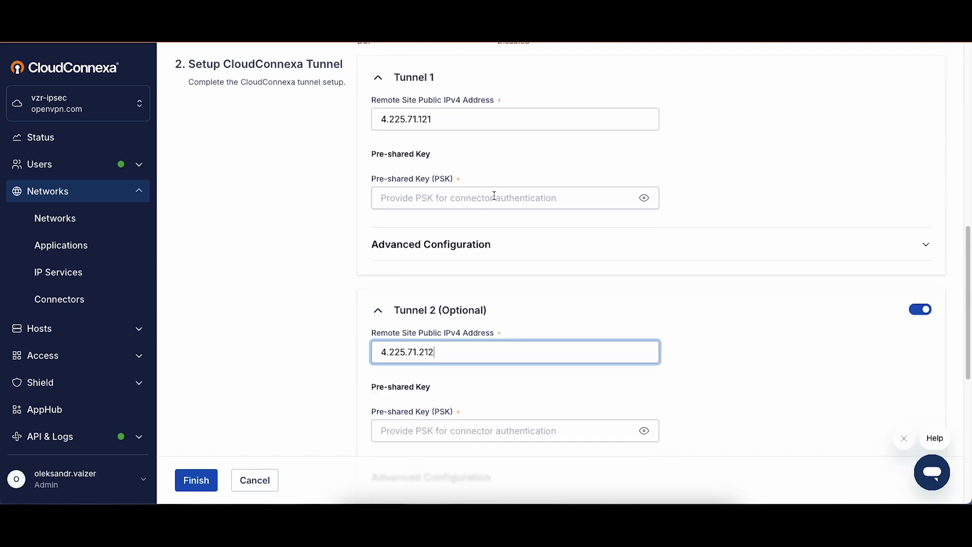
{"action": "left_click", "coordinate": [471, 199]}
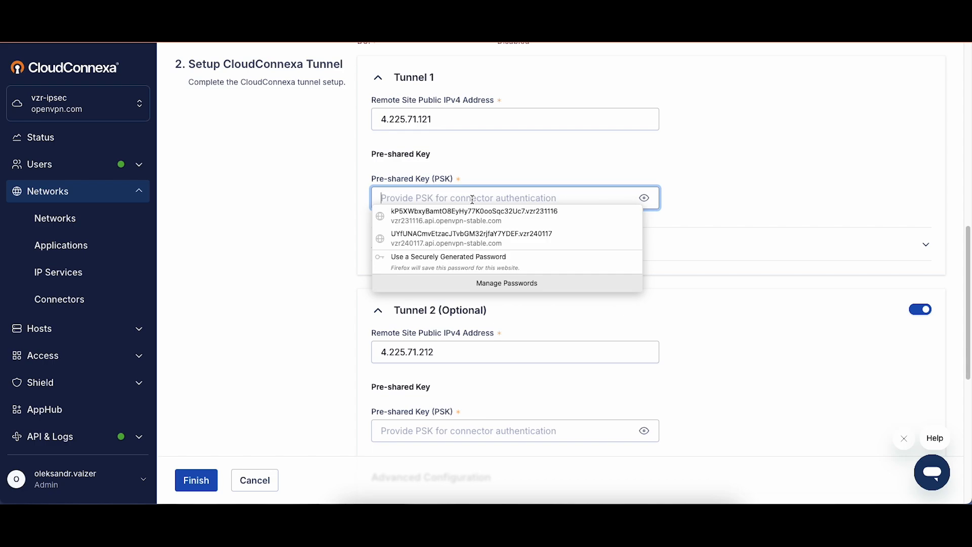
{"action": "type", "text": "••••"}
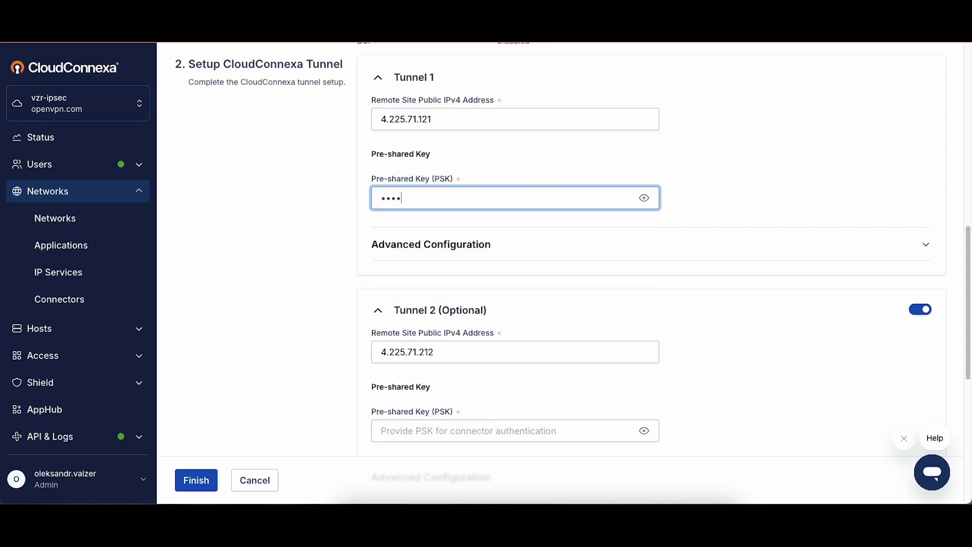
Step: Complete Tunnel 1's pre-shared key, reveal it, and copy the same key into Tunnel 2's Pre-shared Key field
{"action": "type", "text": "••••••••"}
{"action": "left_click", "coordinate": [643, 198]}
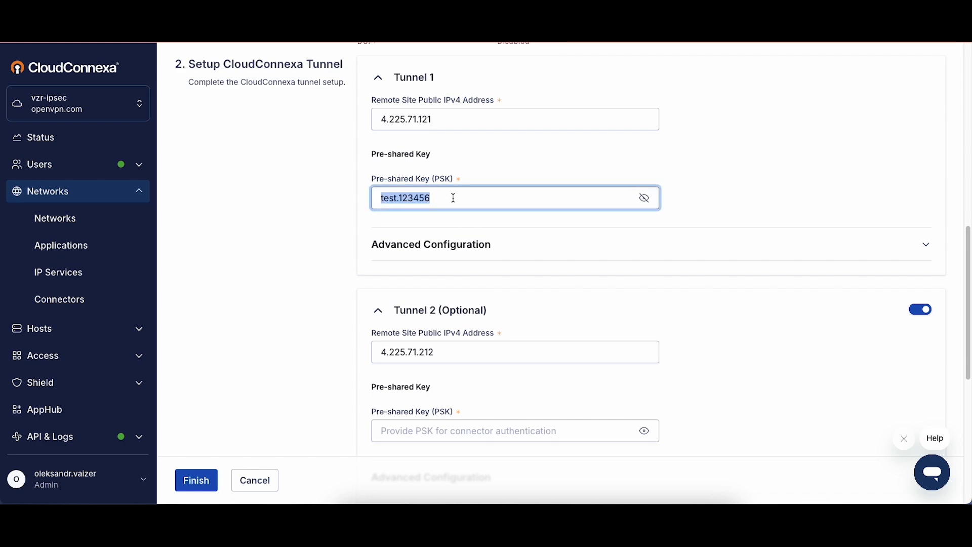
{"action": "left_click", "coordinate": [452, 433]}
{"action": "key", "text": "ctrl+v"}
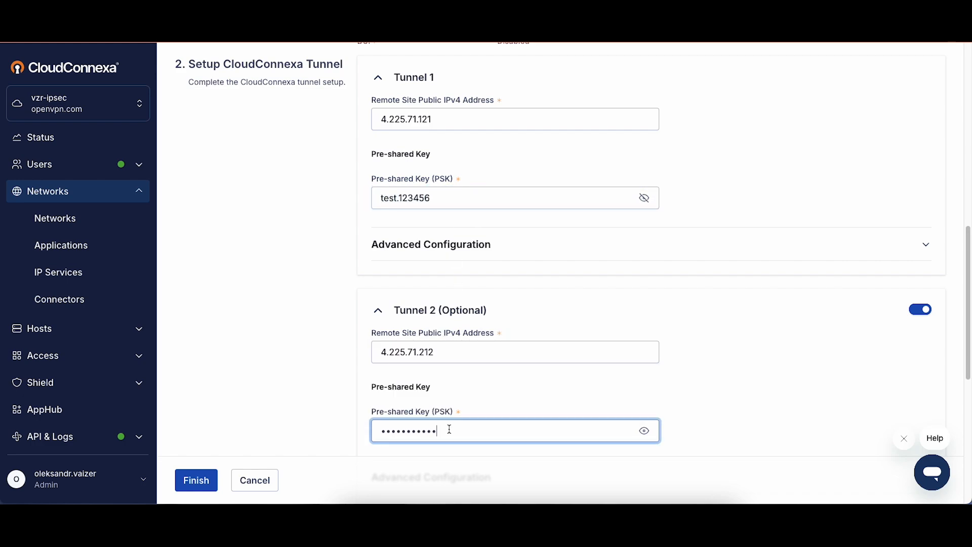
{"action": "left_click", "coordinate": [332, 405]}
Step: Review the Azure connection instructions in CloudConnexa, switch to Azure and start creating a new connection in the Connections service
{"action": "scroll", "coordinate": [325, 236], "scroll_direction": "down", "scroll_amount": 4}
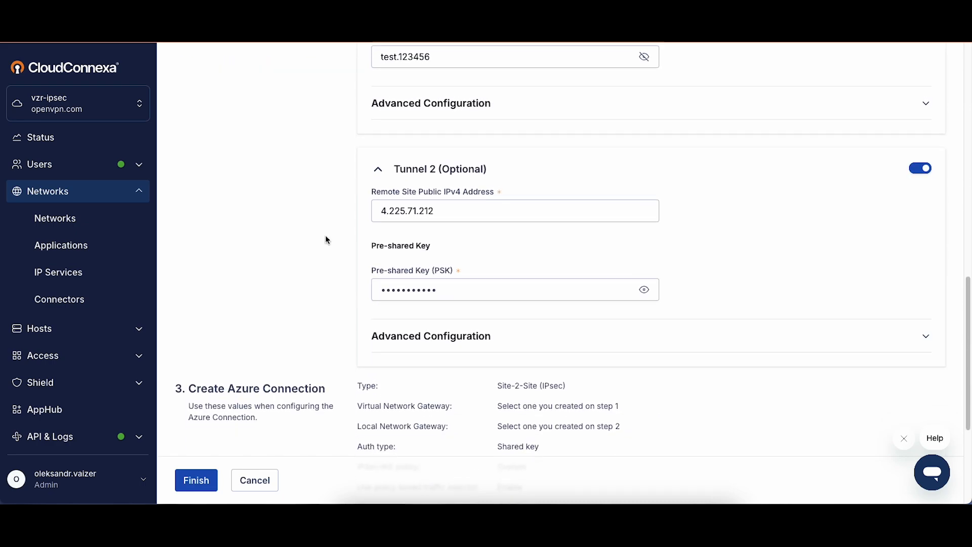
{"action": "scroll", "coordinate": [325, 238], "scroll_direction": "up", "scroll_amount": 2}
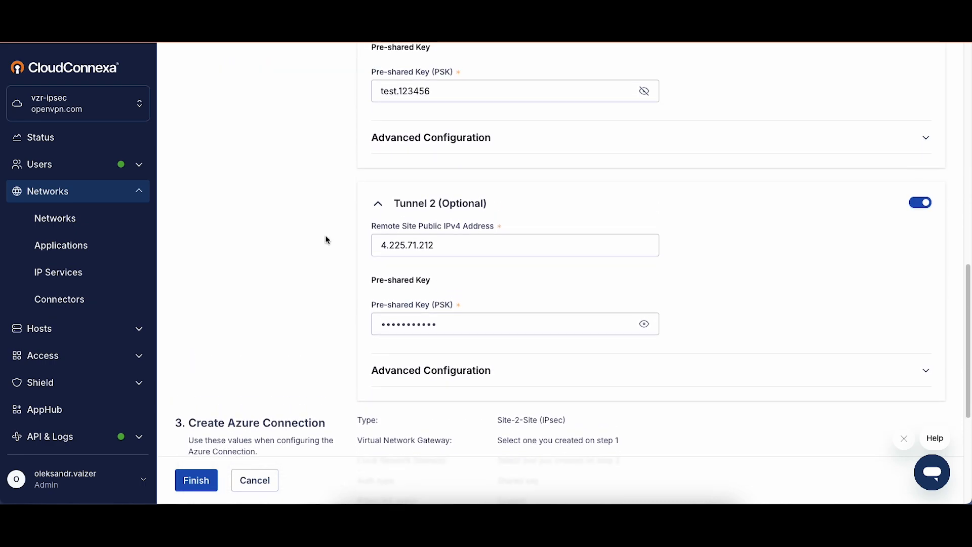
{"action": "scroll", "coordinate": [325, 238], "scroll_direction": "down", "scroll_amount": 4}
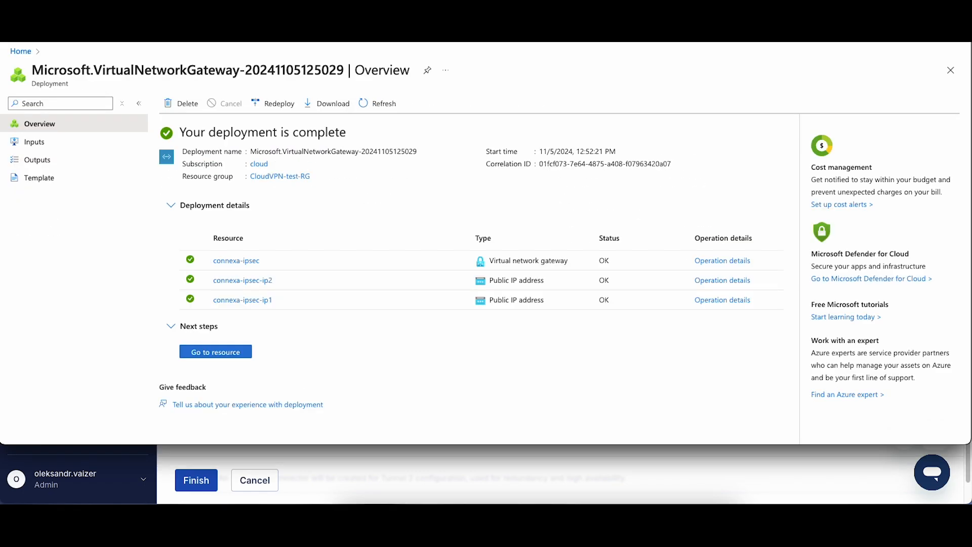
{"action": "left_click", "coordinate": [484, 33]}
{"action": "type", "text": "conn"}
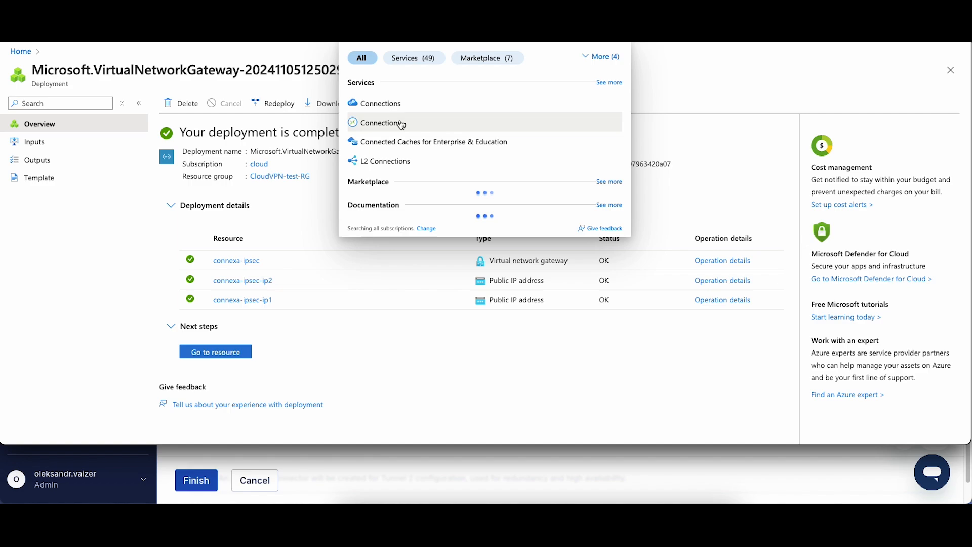
{"action": "left_click", "coordinate": [377, 123]}
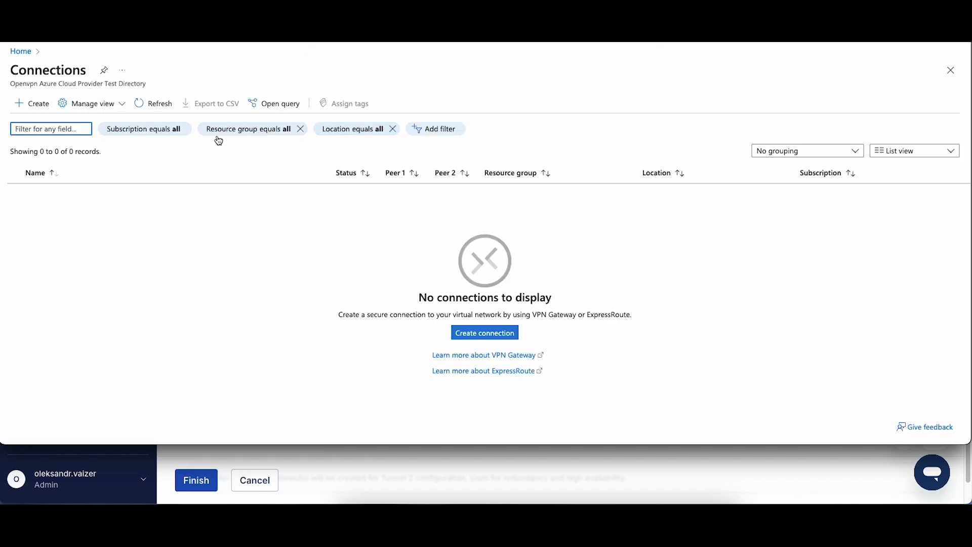
{"action": "left_click", "coordinate": [35, 105]}
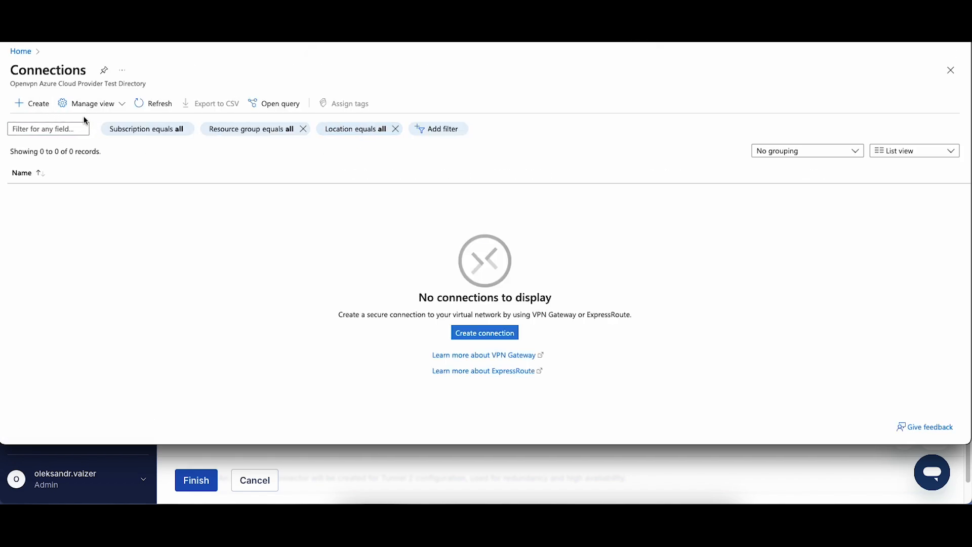
{"action": "left_click", "coordinate": [34, 105]}
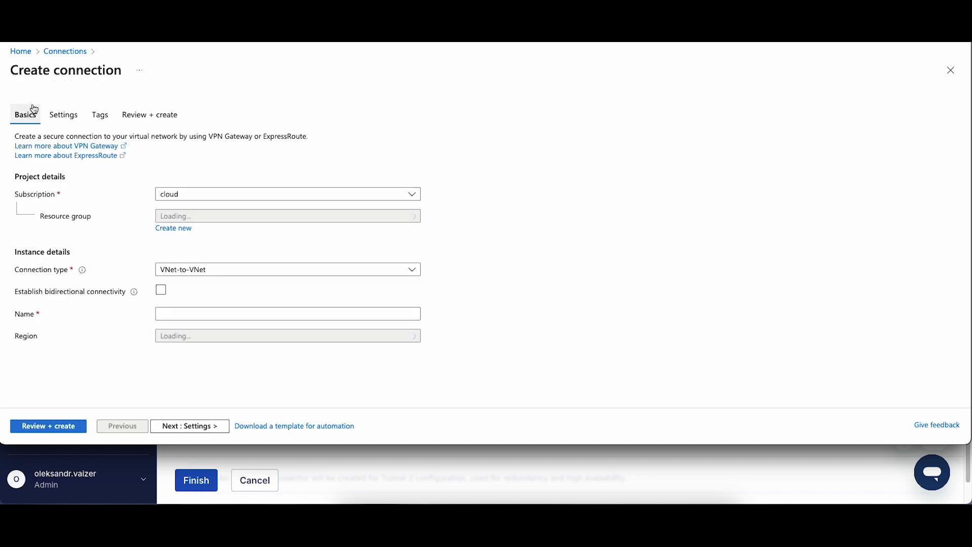
Step: Fill in the connection basics with resource group CloudVPN-test-RG, type Site-to-site (IPsec) and name connexa-ipsec, and proceed to its settings
{"action": "left_click", "coordinate": [217, 216]}
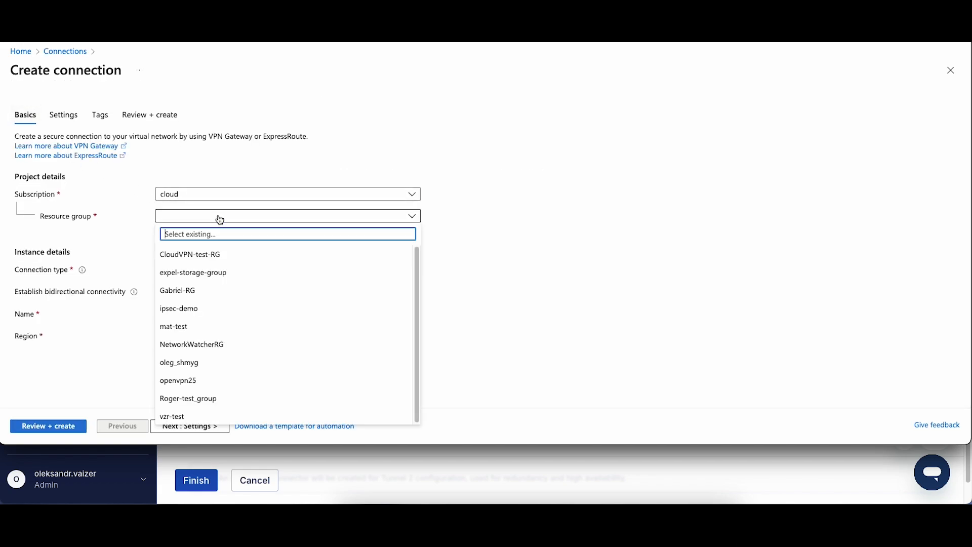
{"action": "left_click", "coordinate": [214, 257]}
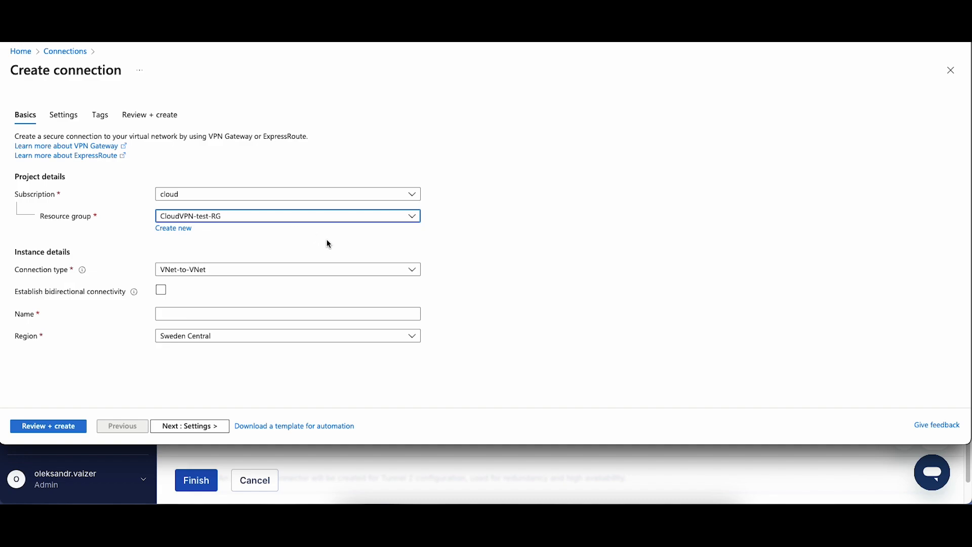
{"action": "left_click", "coordinate": [250, 271]}
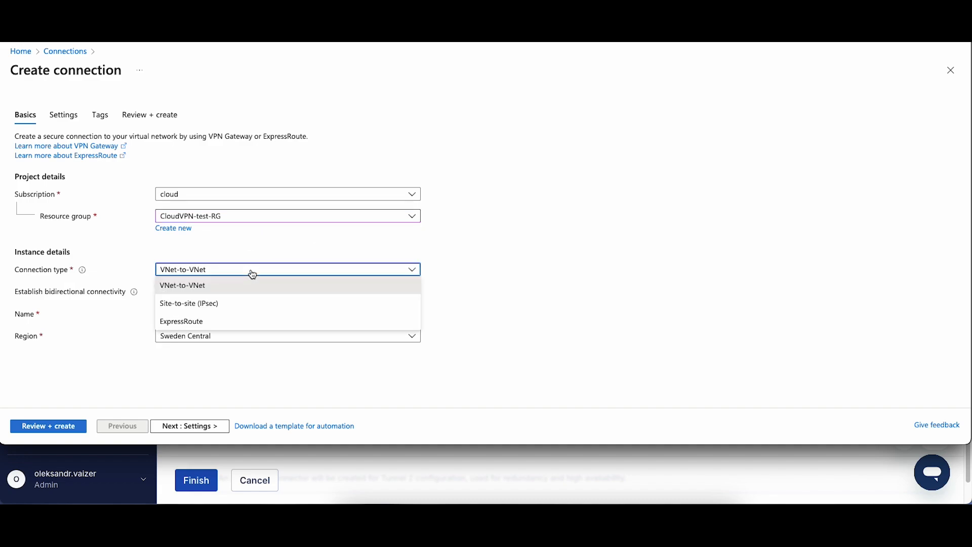
{"action": "left_click", "coordinate": [214, 305]}
{"action": "left_click", "coordinate": [214, 291]}
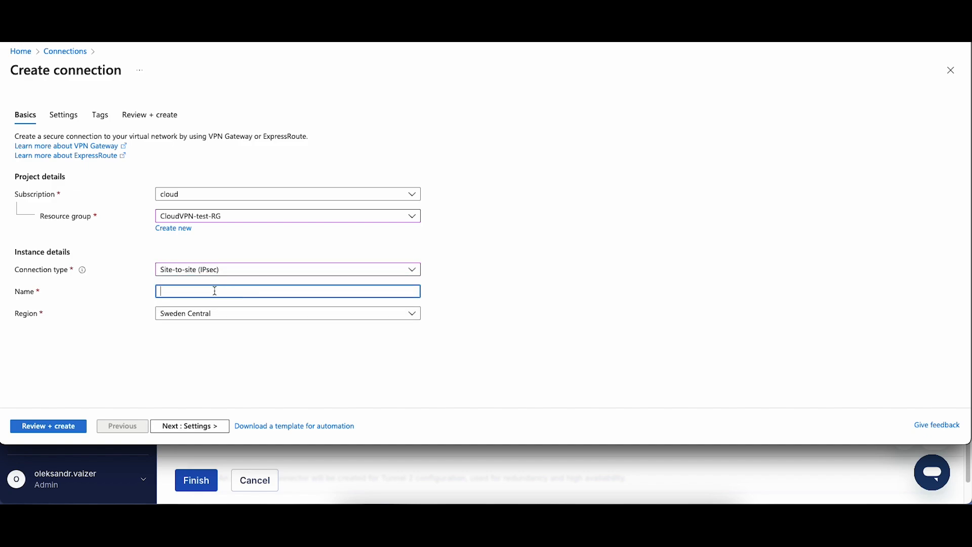
{"action": "type", "text": "connexa-ipsec"}
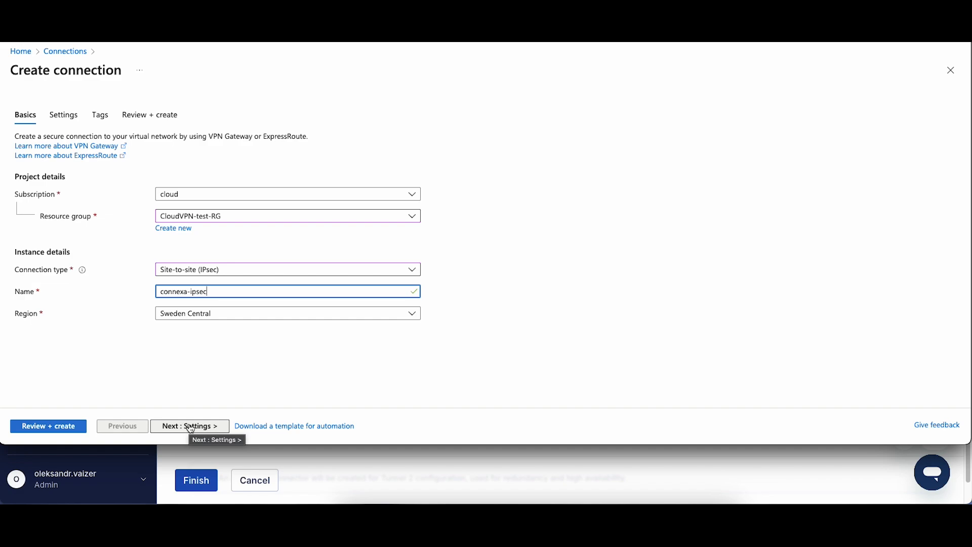
{"action": "left_click", "coordinate": [191, 427]}
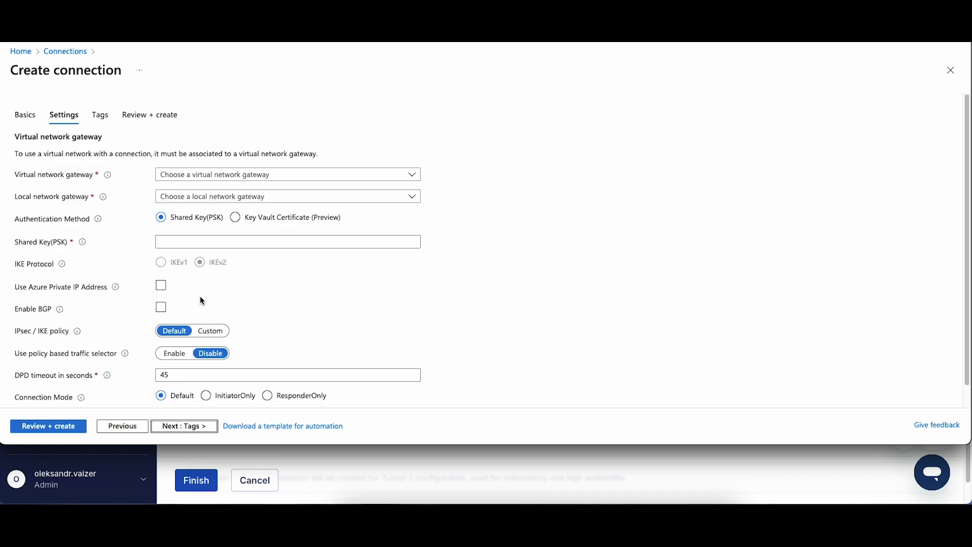
Step: Select connexa-ipsec as both the virtual network gateway and the local network gateway for the connection
{"action": "left_click", "coordinate": [232, 176]}
{"action": "left_click", "coordinate": [215, 211]}
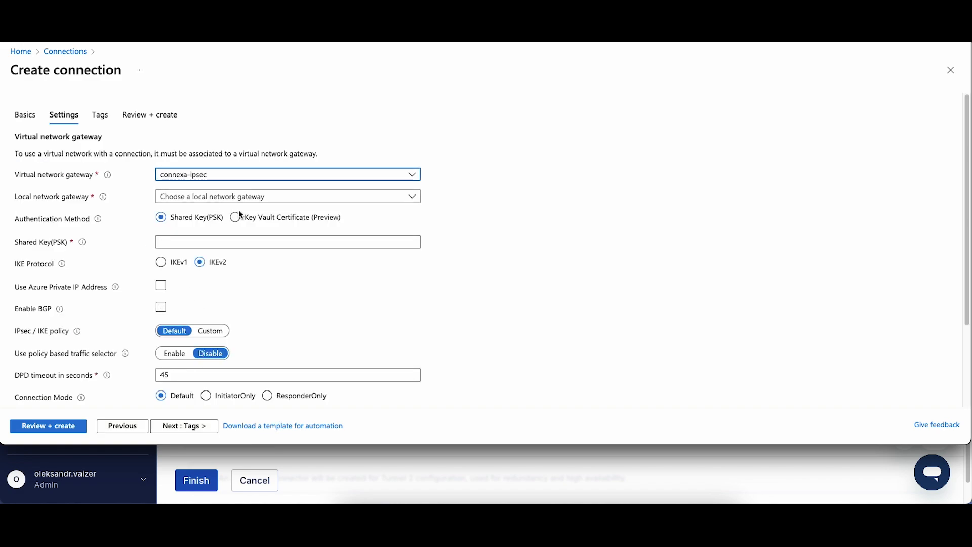
{"action": "left_click", "coordinate": [250, 196]}
{"action": "left_click", "coordinate": [231, 213]}
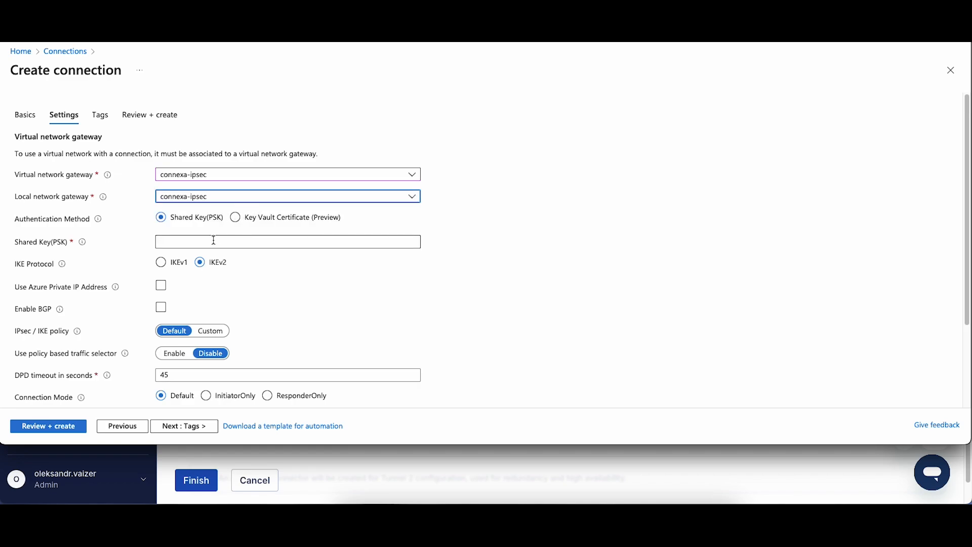
Step: Copy Tunnel 1's pre-shared key from CloudConnexa into the Azure connection's Shared Key (PSK) field
{"action": "left_click", "coordinate": [388, 456]}
{"action": "scroll", "coordinate": [460, 236], "scroll_direction": "up", "scroll_amount": 4}
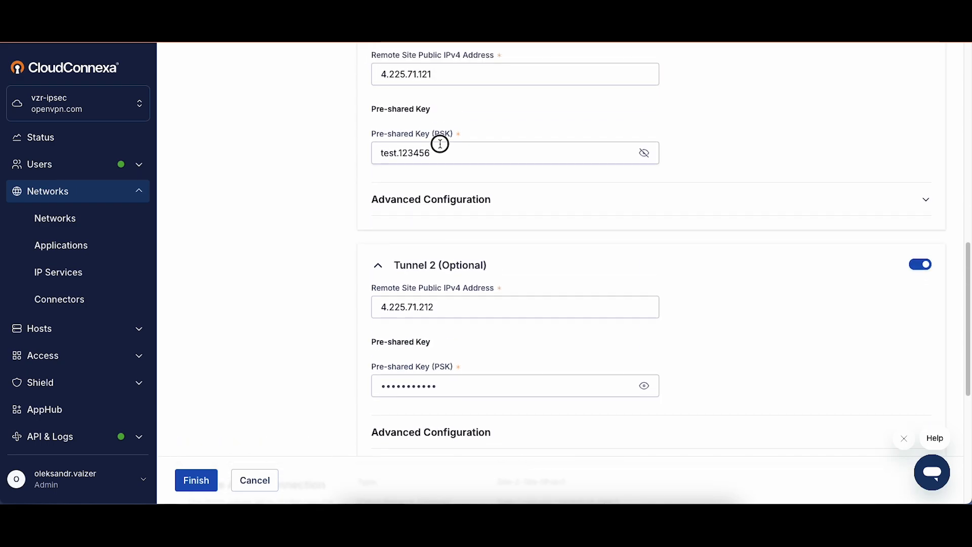
{"action": "left_click_drag", "start_coordinate": [439, 152], "coordinate": [358, 152]}
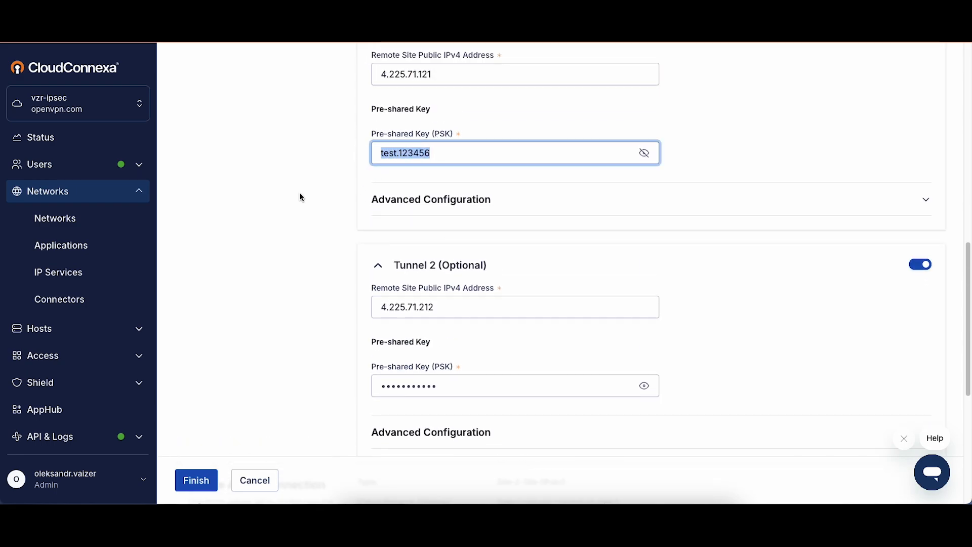
{"action": "key", "text": "alt+Tab"}
{"action": "left_click", "coordinate": [184, 240]}
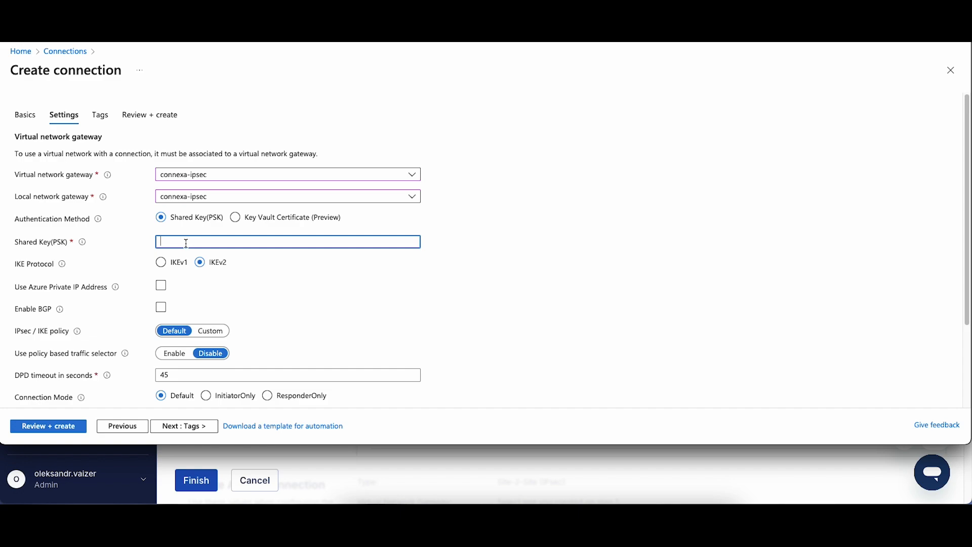
{"action": "key", "text": "ctrl+v"}
Step: Set the connection's IPsec / IKE policy to Custom and show Tunnel 1's advanced configuration in CloudConnexa to check the Phase 1 and 2 parameters
{"action": "scroll", "coordinate": [211, 287], "scroll_direction": "down", "scroll_amount": 1}
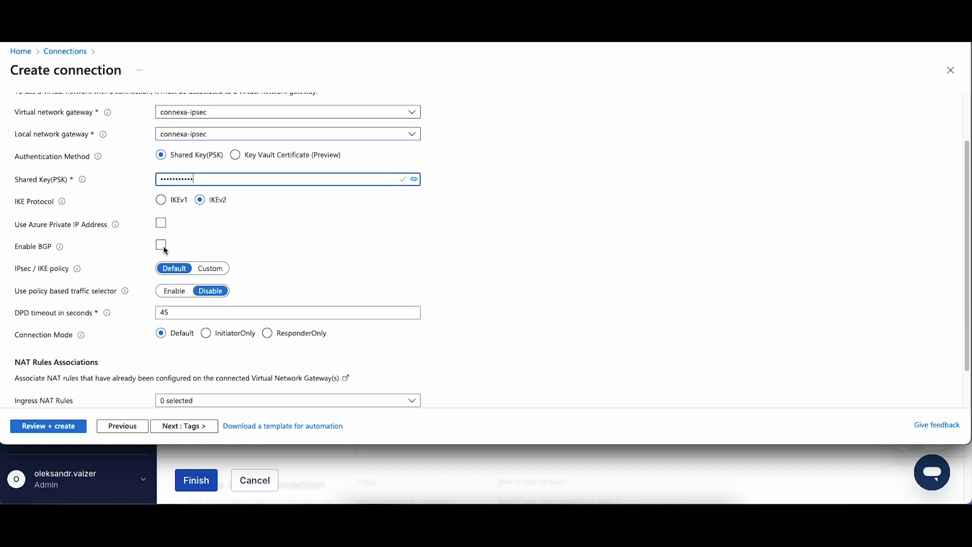
{"action": "scroll", "coordinate": [210, 233], "scroll_direction": "down", "scroll_amount": 1}
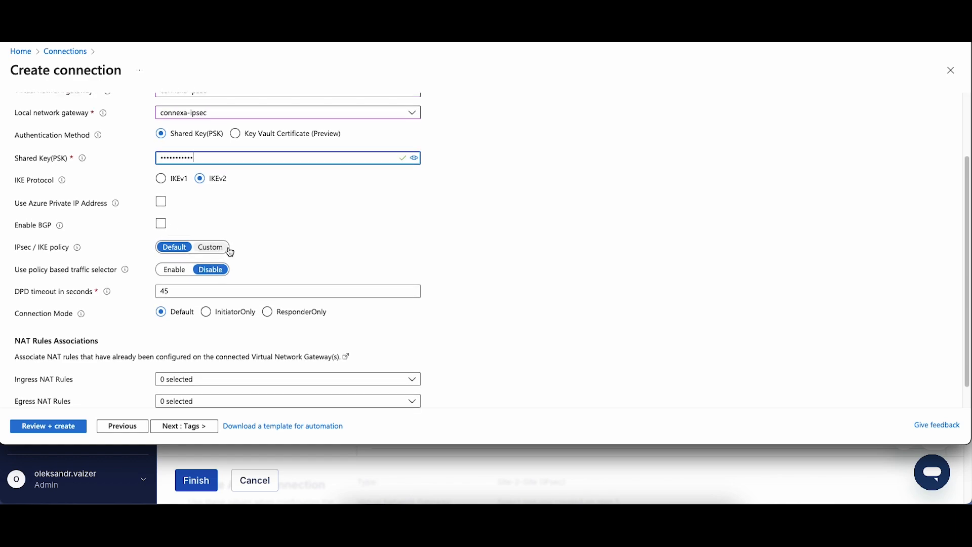
{"action": "left_click", "coordinate": [217, 249]}
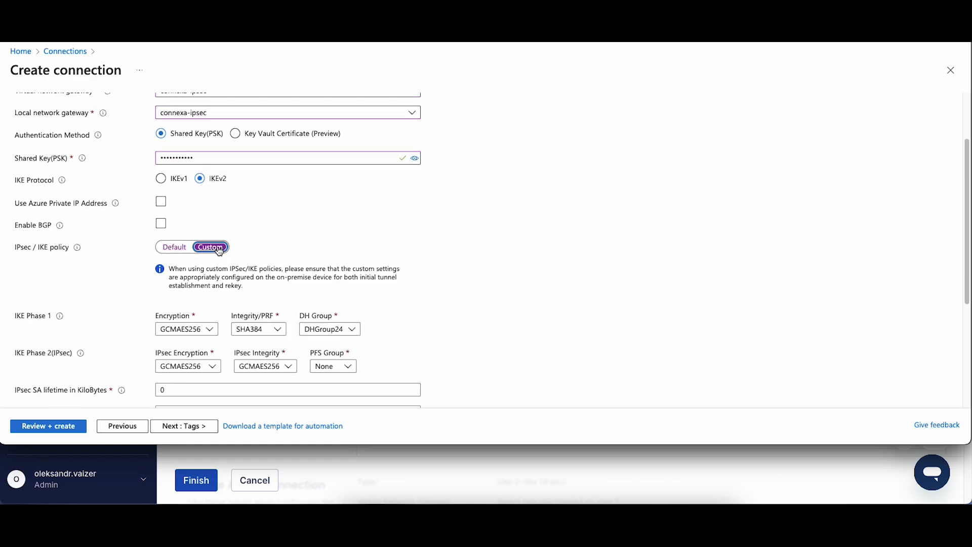
{"action": "scroll", "coordinate": [230, 264], "scroll_direction": "down", "scroll_amount": 2}
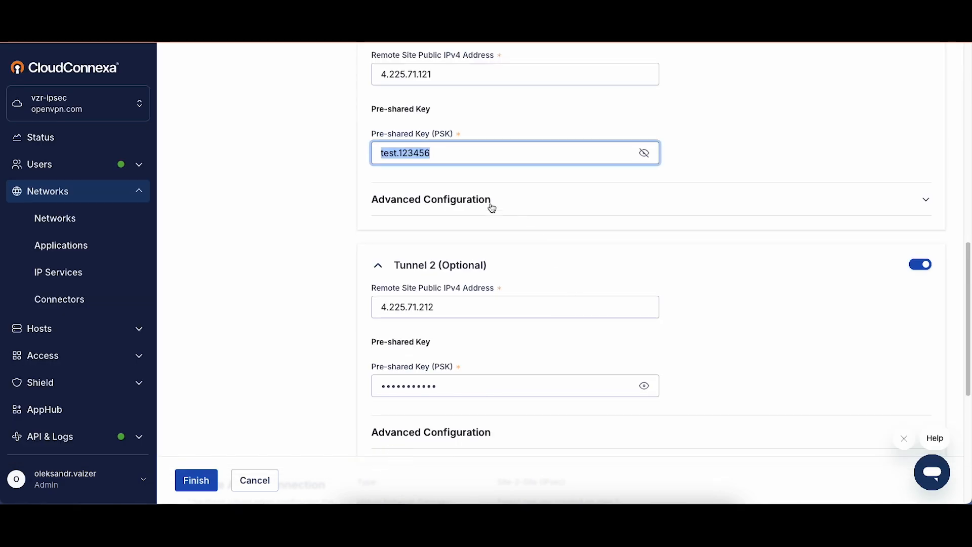
{"action": "left_click", "coordinate": [479, 201]}
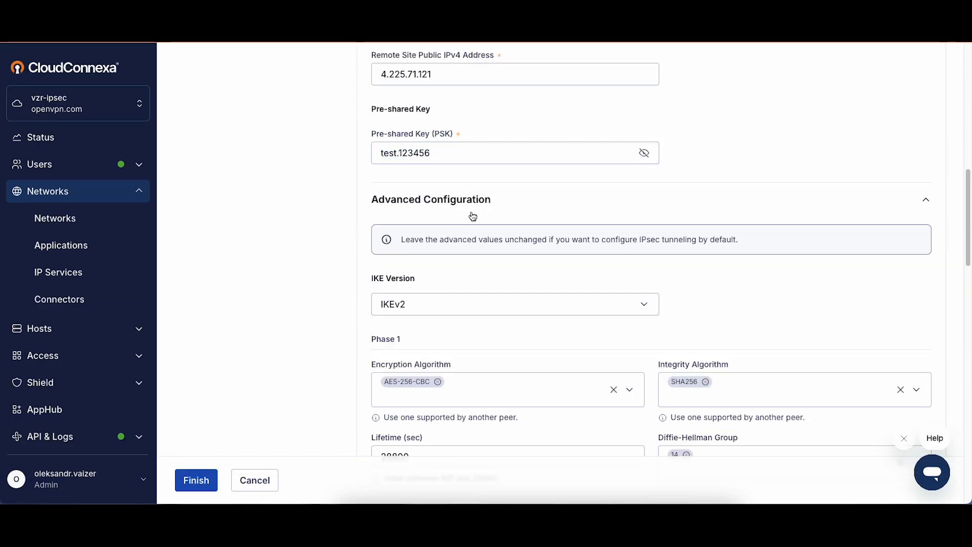
{"action": "scroll", "coordinate": [474, 210], "scroll_direction": "down", "scroll_amount": 3}
{"action": "scroll", "coordinate": [471, 215], "scroll_direction": "down", "scroll_amount": 1}
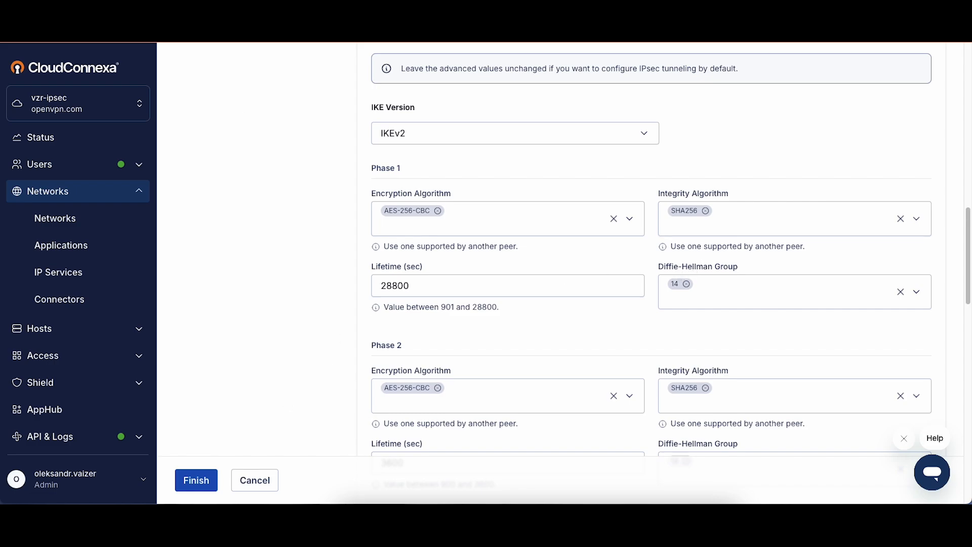
Step: Set IKE Phase 1 in Azure to AES256, SHA256 and DHGroup14, and IKE Phase 2 to AES256, SHA256 and PFS2048
{"action": "left_click", "coordinate": [199, 292]}
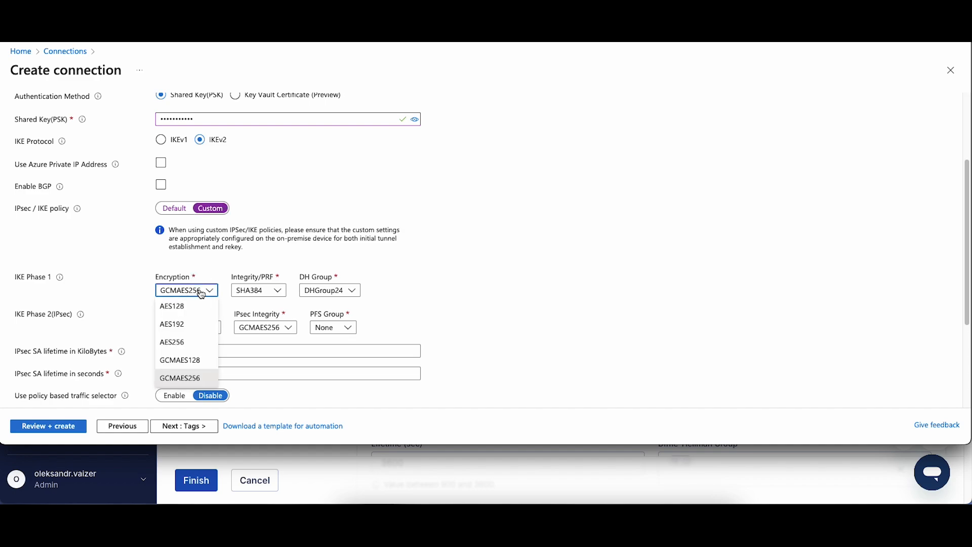
{"action": "left_click", "coordinate": [189, 342]}
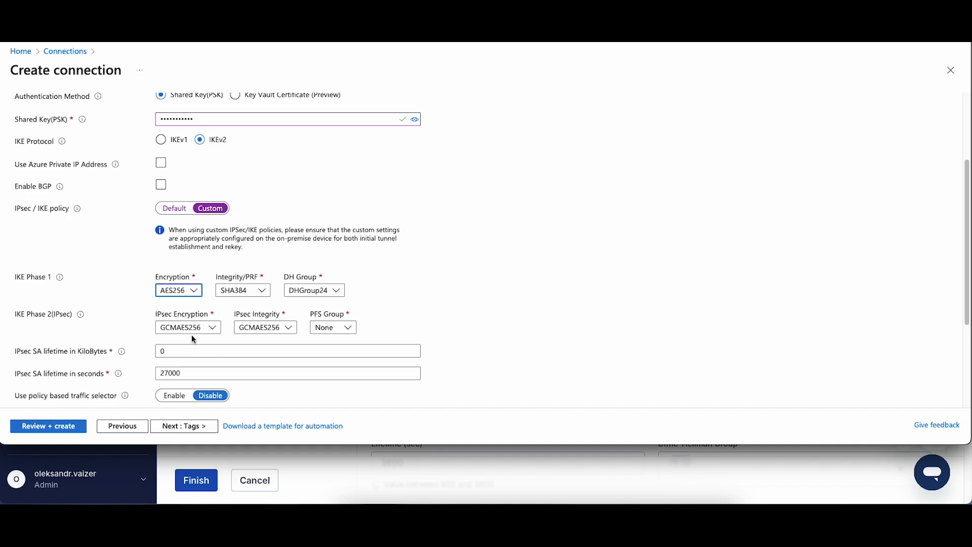
{"action": "left_click", "coordinate": [192, 327]}
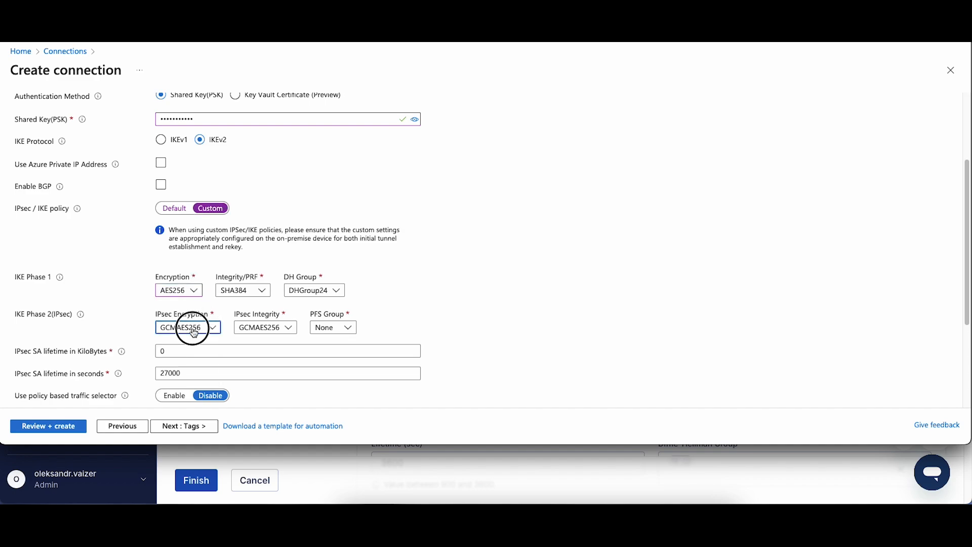
{"action": "left_click", "coordinate": [180, 221]}
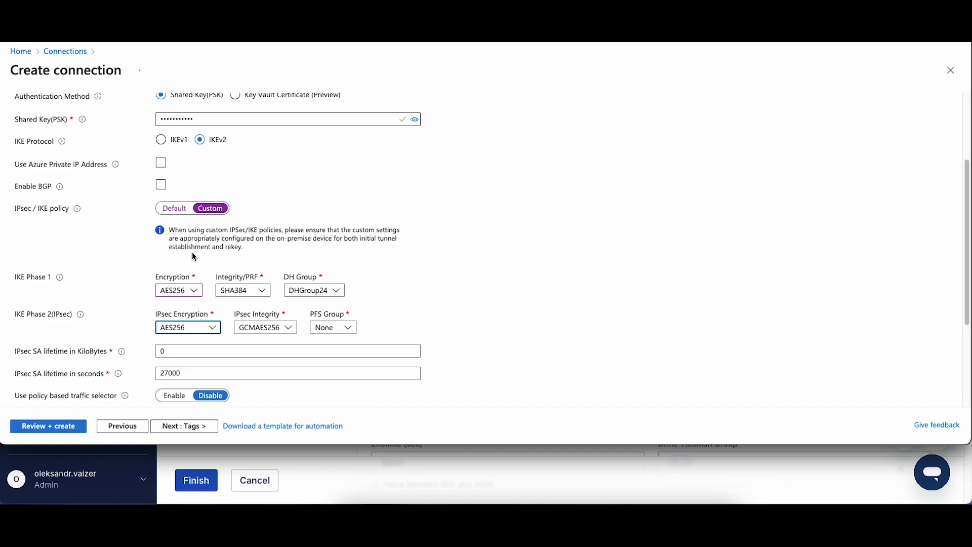
{"action": "left_click", "coordinate": [271, 328]}
{"action": "left_click", "coordinate": [251, 311]}
{"action": "scroll", "coordinate": [212, 357], "scroll_direction": "down", "scroll_amount": 1}
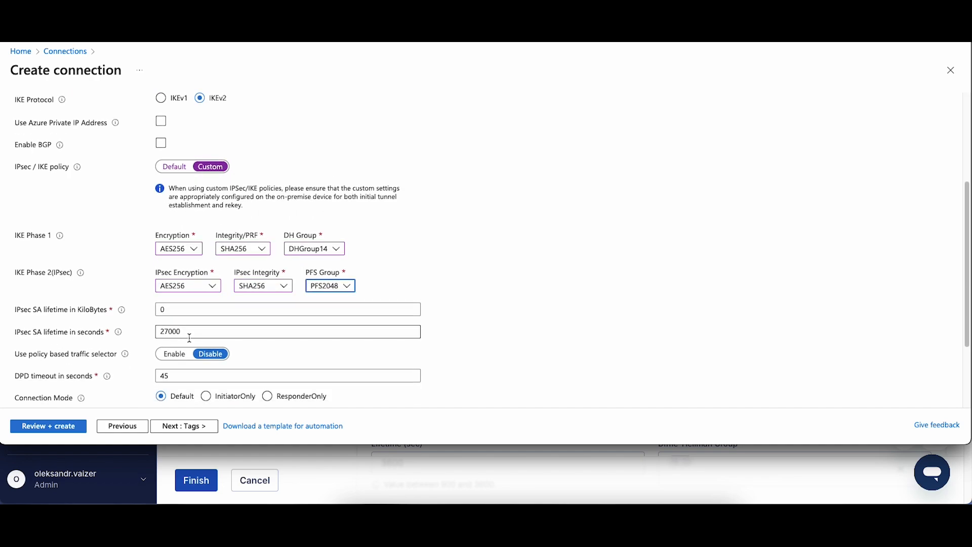
Step: Set the Azure connection's IPsec SA lifetime to 3600 seconds, matching the Phase 2 lifetime of Tunnel 1 in CloudConnexa
{"action": "left_click", "coordinate": [193, 332]}
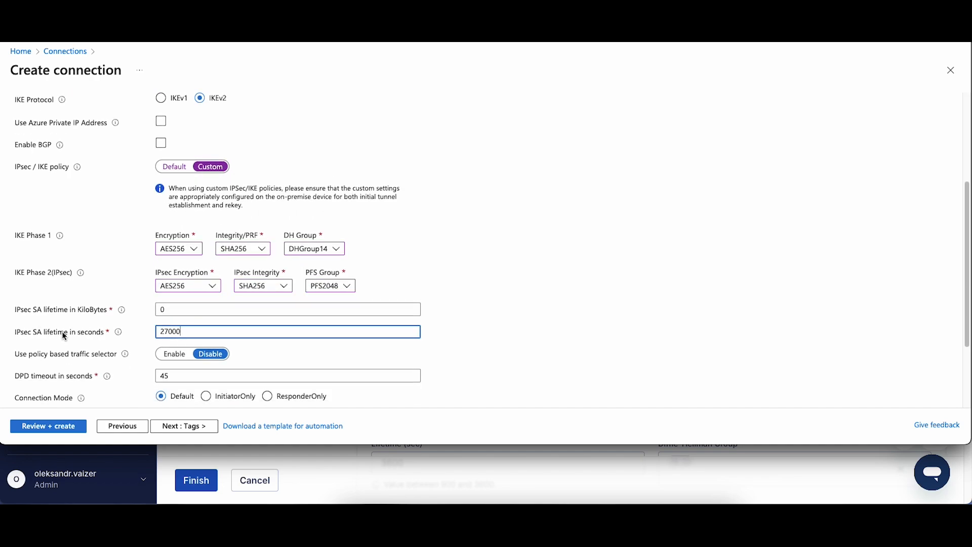
{"action": "double_click", "coordinate": [170, 332]}
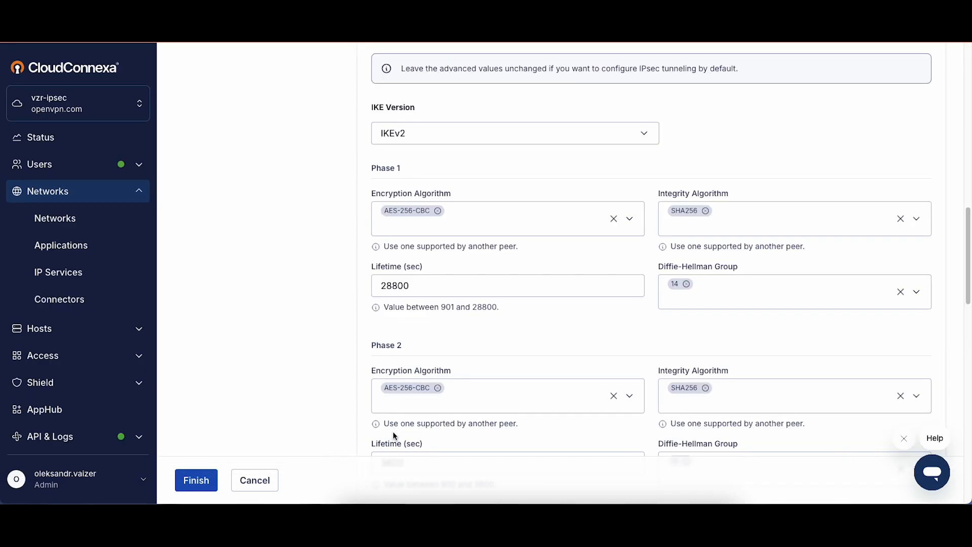
{"action": "scroll", "coordinate": [408, 396], "scroll_direction": "down", "scroll_amount": 1}
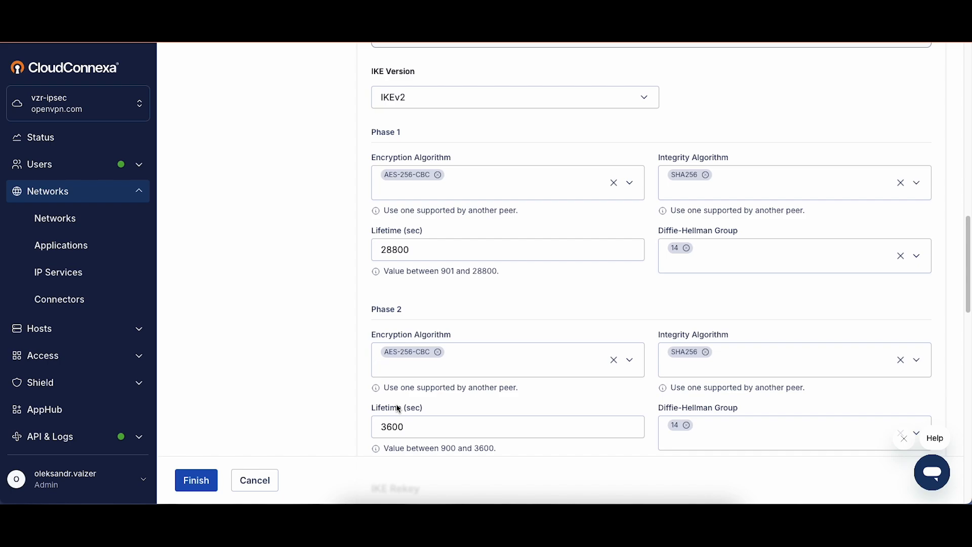
{"action": "scroll", "coordinate": [399, 410], "scroll_direction": "down", "scroll_amount": 2}
{"action": "left_click_drag", "start_coordinate": [414, 373], "coordinate": [375, 372]}
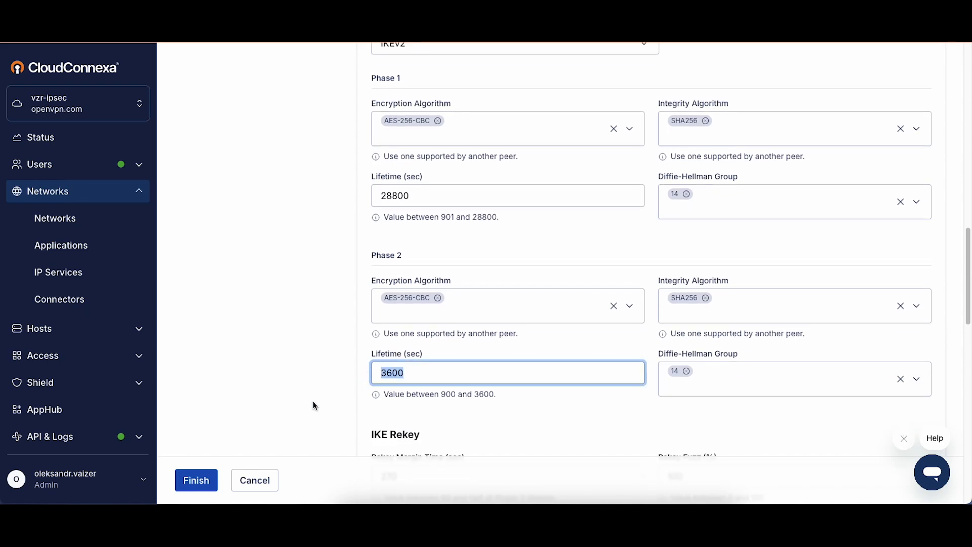
{"action": "key", "text": "super+Tab"}
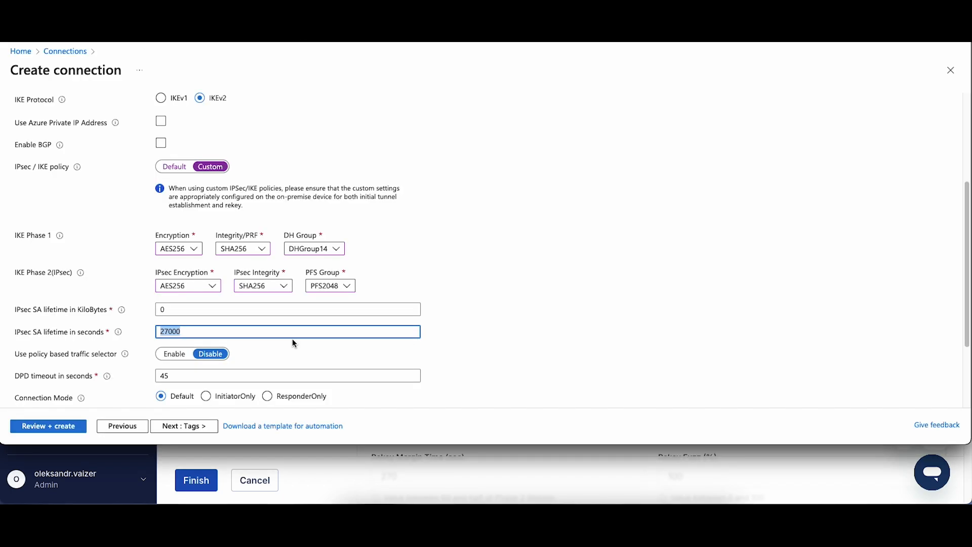
{"action": "type", "text": "3"}
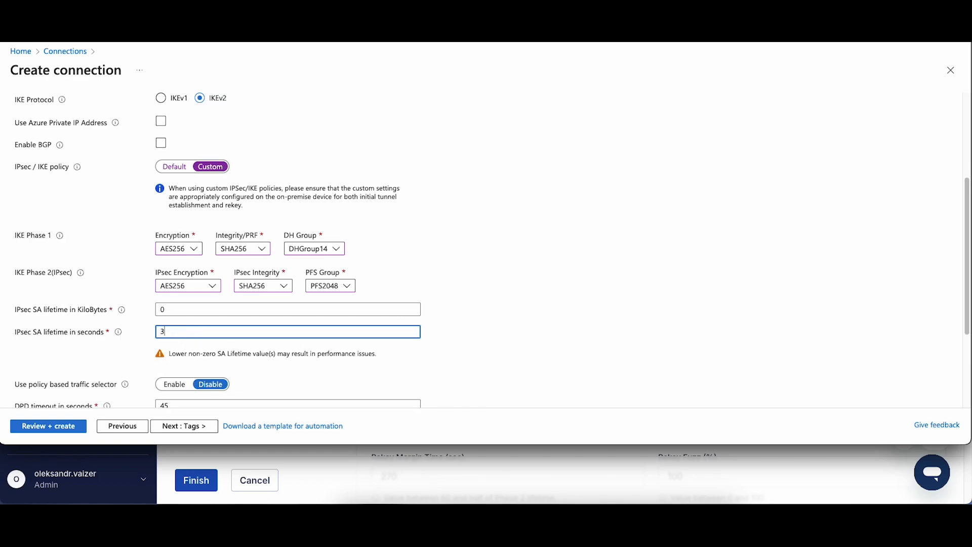
{"action": "type", "text": "600"}
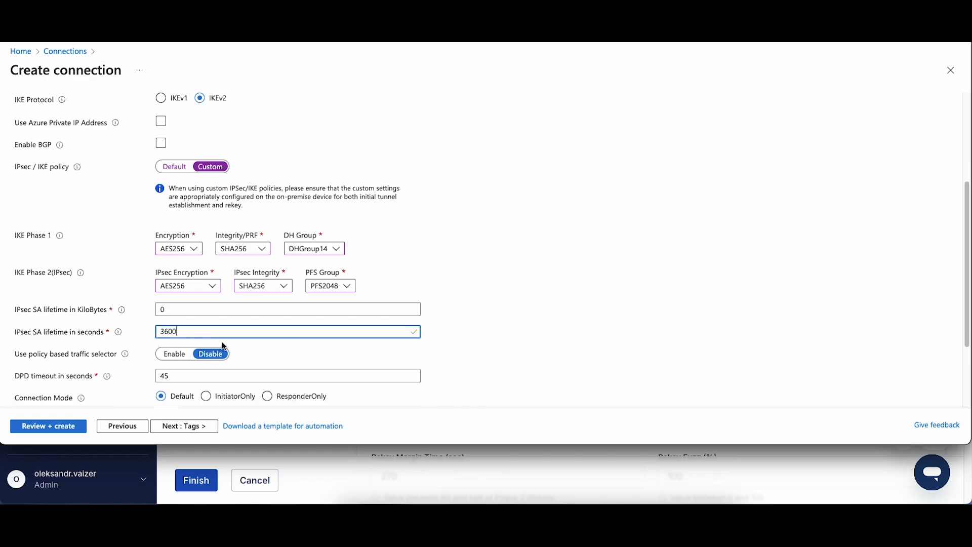
Step: Check the remaining CloudConnexa tunnel settings, then enable the policy based traffic selector in Azure and set the connection mode to ResponderOnly
{"action": "scroll", "coordinate": [291, 335], "scroll_direction": "down", "scroll_amount": 2}
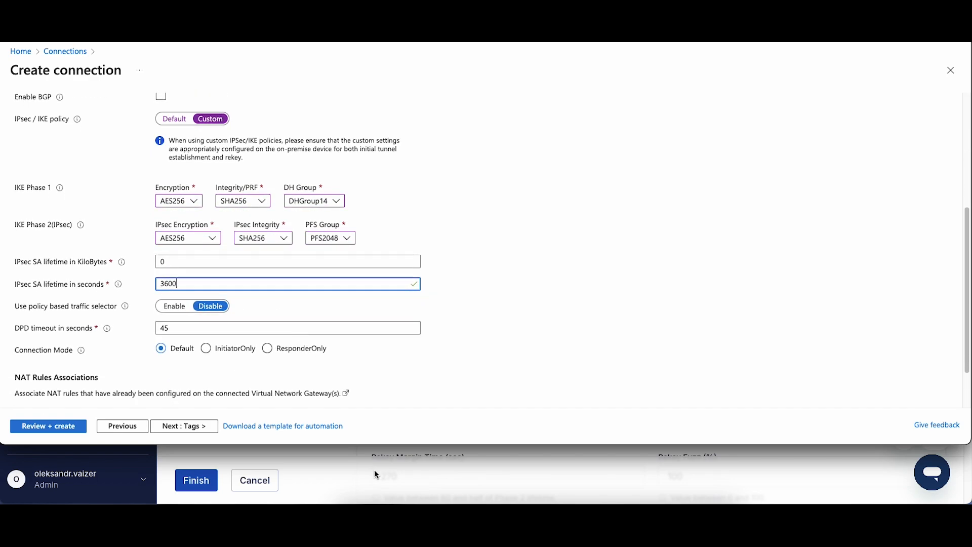
{"action": "scroll", "coordinate": [393, 412], "scroll_direction": "down", "scroll_amount": 5}
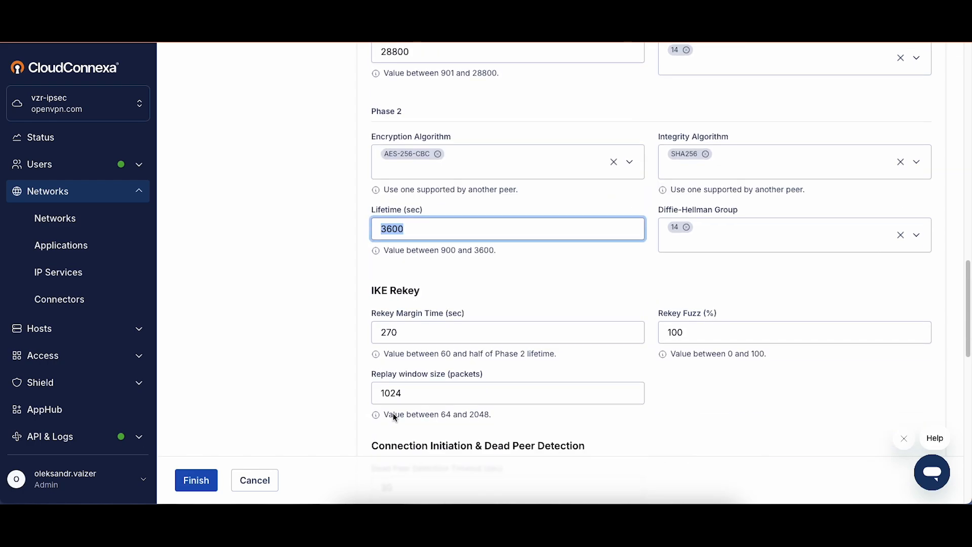
{"action": "scroll", "coordinate": [393, 412], "scroll_direction": "down", "scroll_amount": 10}
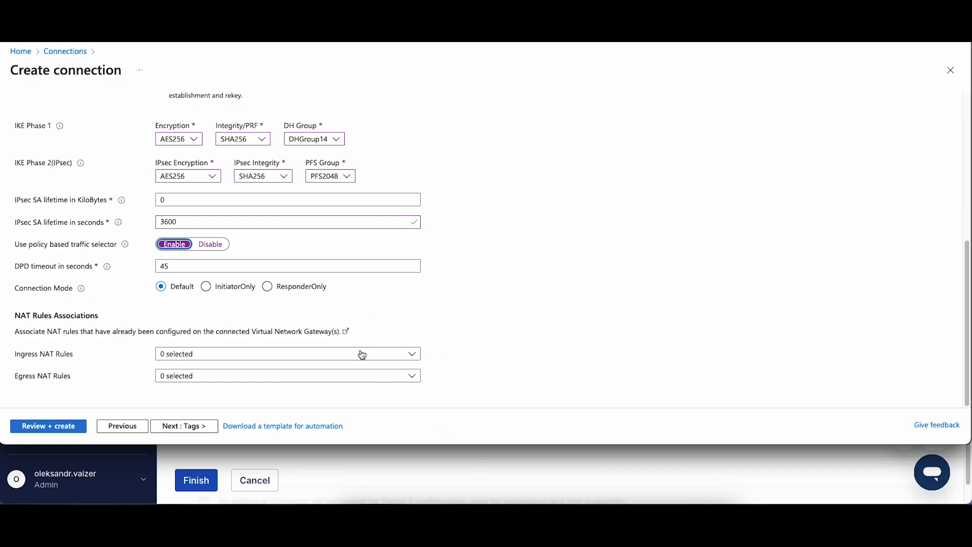
{"action": "left_click", "coordinate": [289, 286]}
Step: Leave the tags empty, review the connection's settings and create the site-to-site connection
{"action": "left_click", "coordinate": [181, 428]}
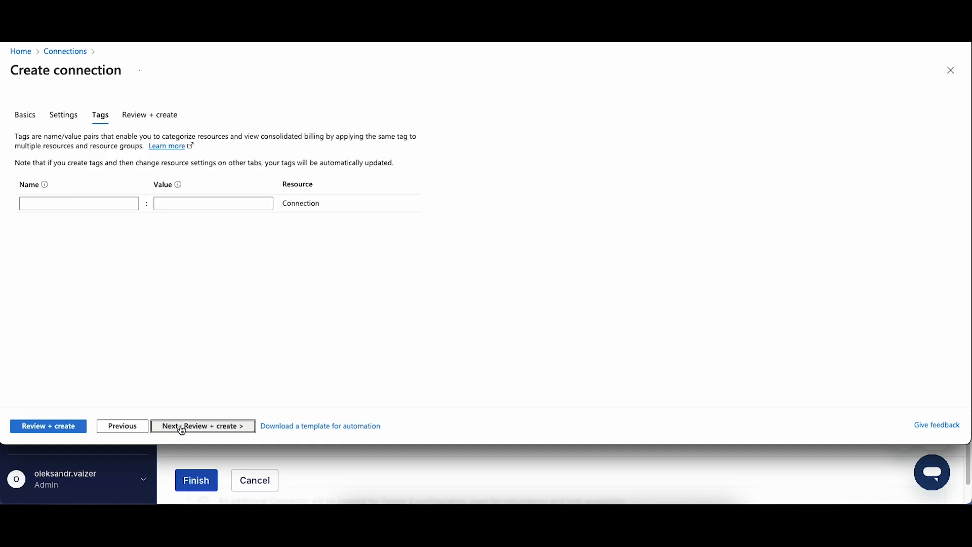
{"action": "left_click", "coordinate": [195, 428]}
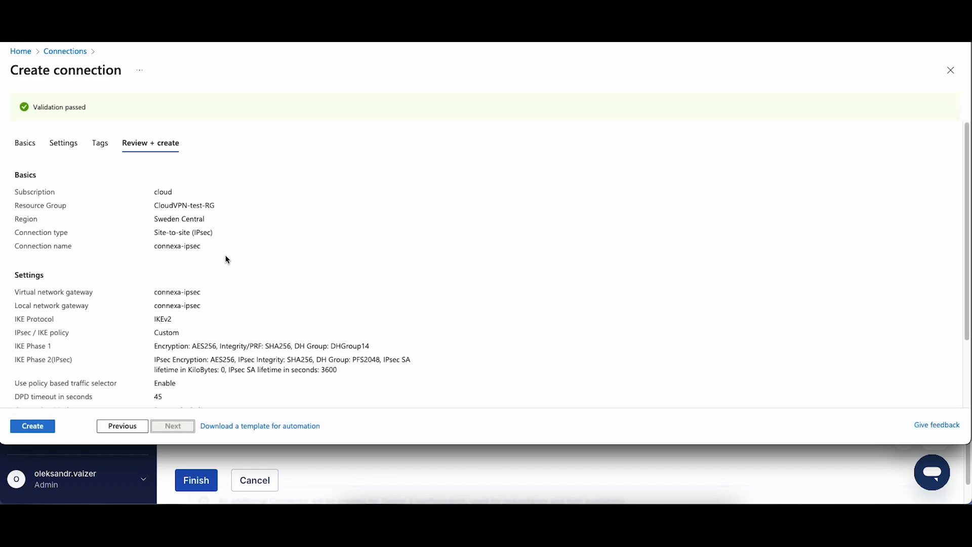
{"action": "scroll", "coordinate": [226, 259], "scroll_direction": "down", "scroll_amount": 3}
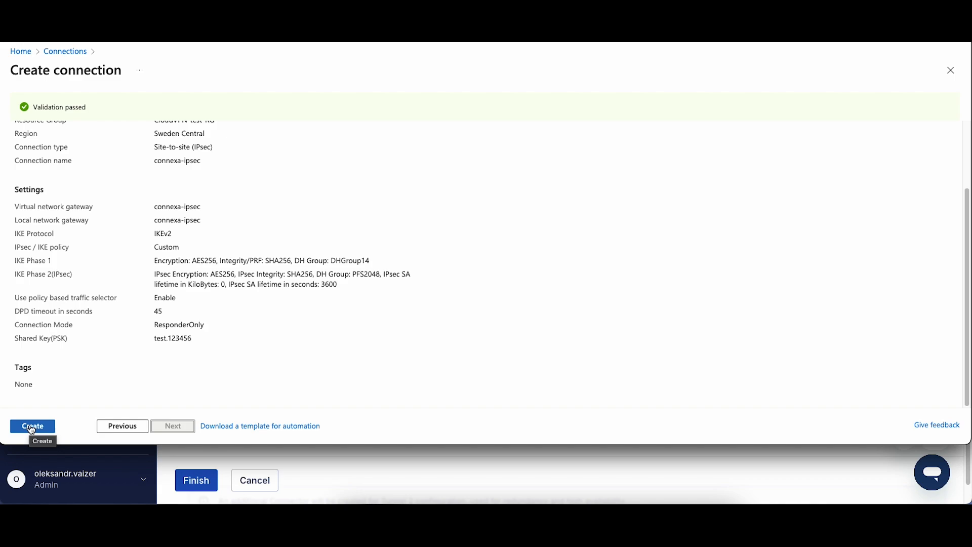
{"action": "left_click", "coordinate": [32, 427]}
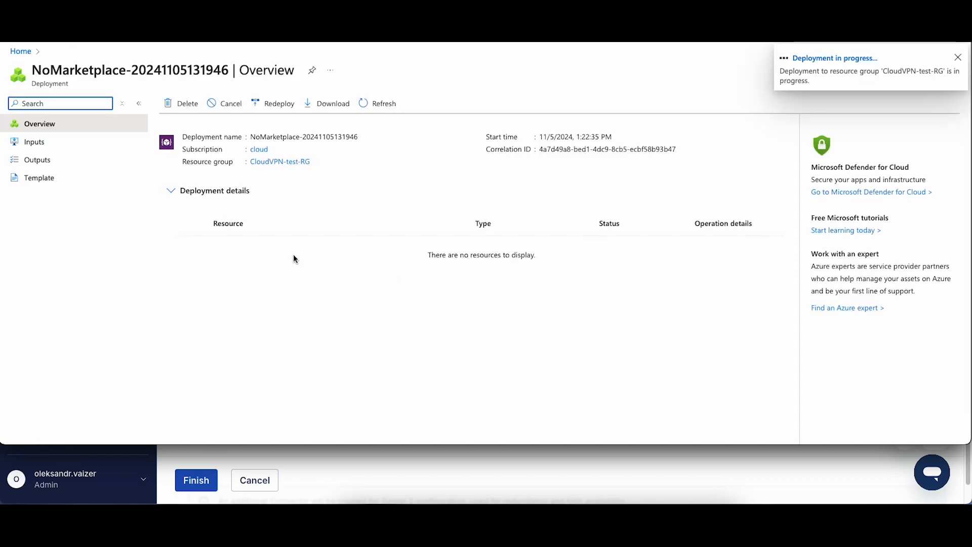
Step: Refresh the deployment, expand its details and open the deployed connexa-ipsec connection to view its overview
{"action": "left_click", "coordinate": [391, 105]}
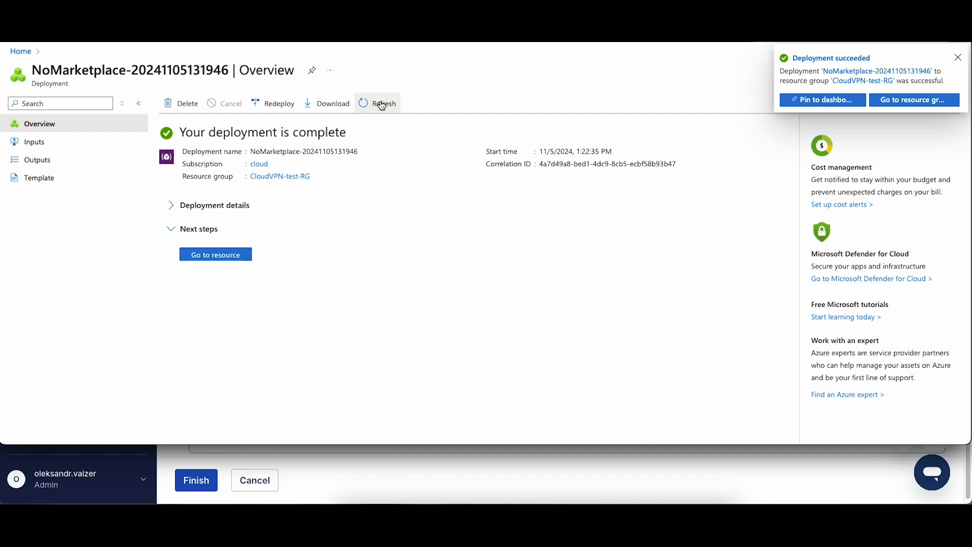
{"action": "left_click", "coordinate": [201, 207]}
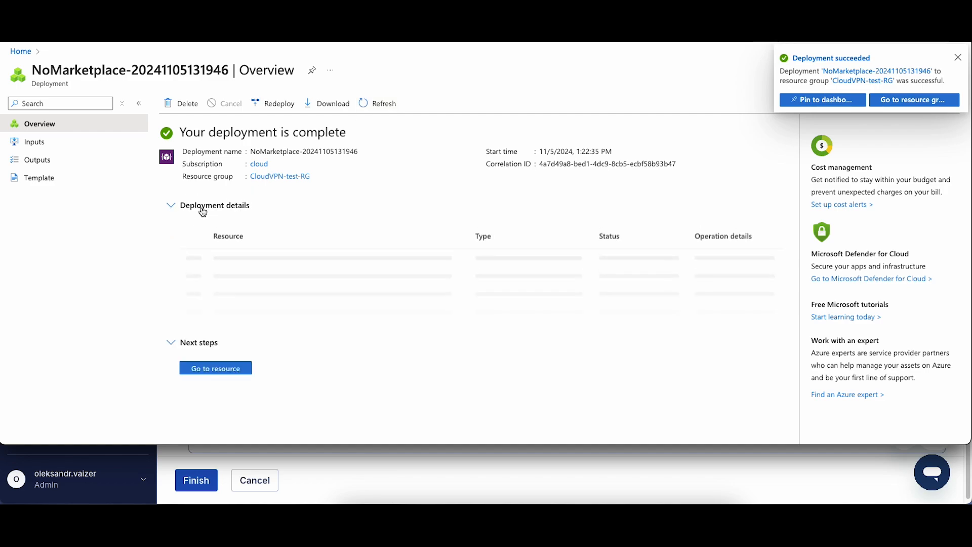
{"action": "mouse_move", "coordinate": [230, 264]}
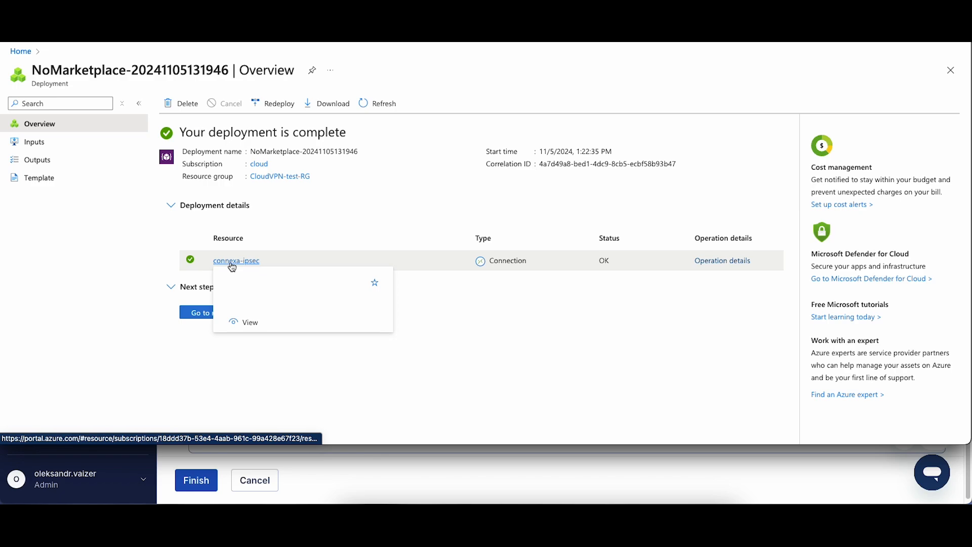
{"action": "left_click", "coordinate": [232, 261]}
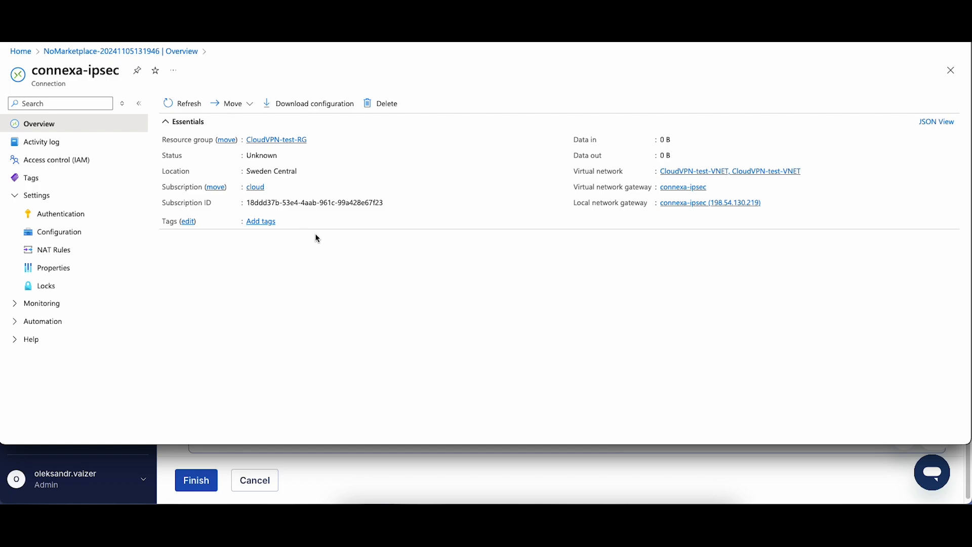
Step: Switch to CloudConnexa and test the connection of both tunnels under Verify Connectivity
{"action": "left_click", "coordinate": [499, 466]}
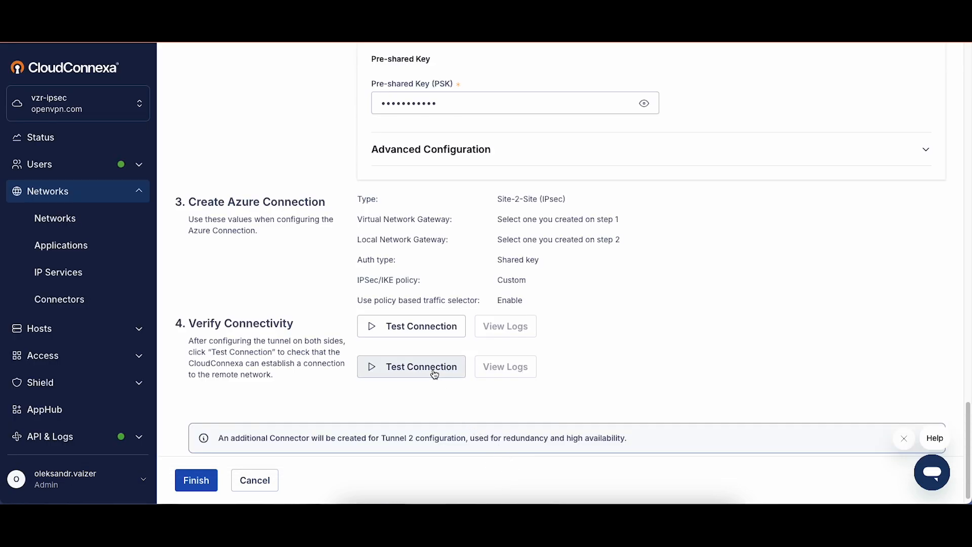
{"action": "left_click", "coordinate": [414, 325]}
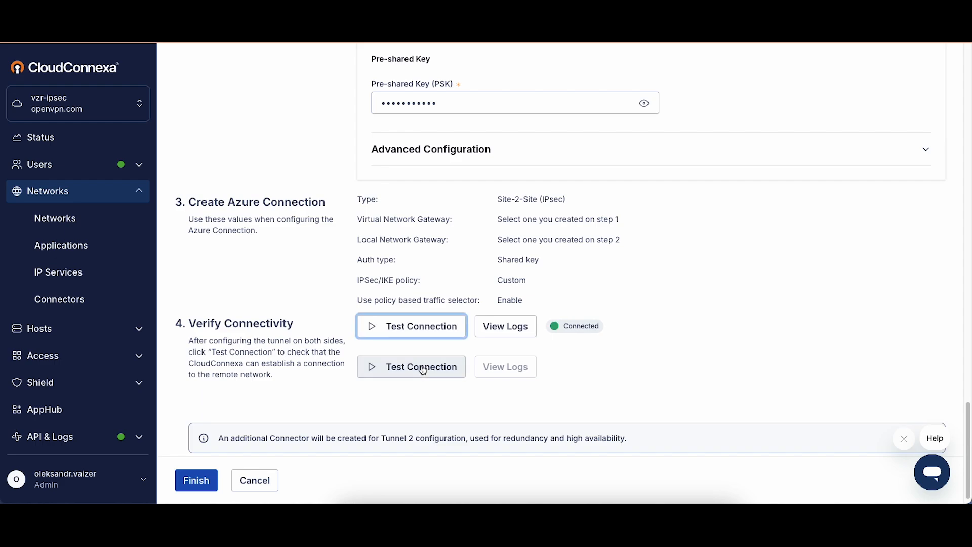
{"action": "left_click", "coordinate": [423, 370]}
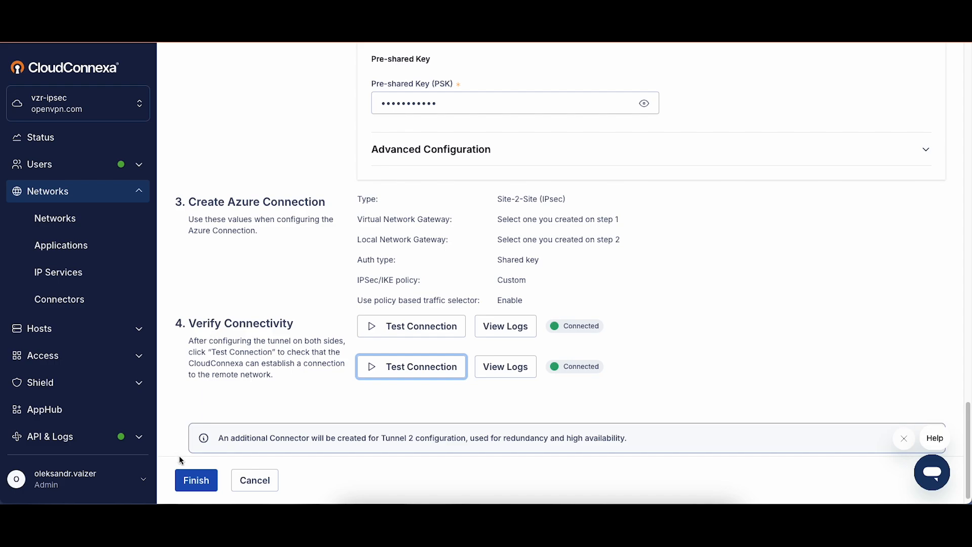
Step: Finish the connector configuration and reload the Azure network's connector list to update the connection statuses
{"action": "left_click", "coordinate": [197, 481]}
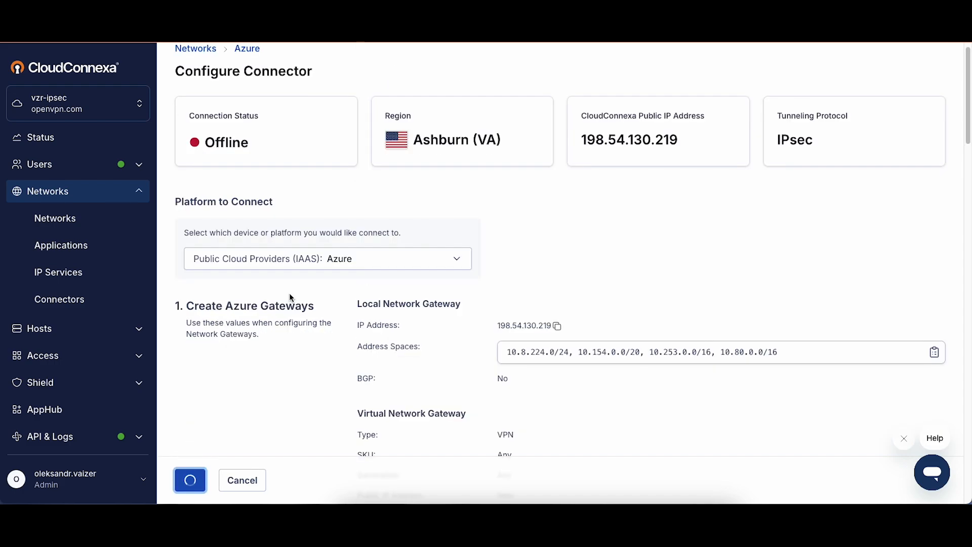
{"action": "left_click", "coordinate": [300, 147]}
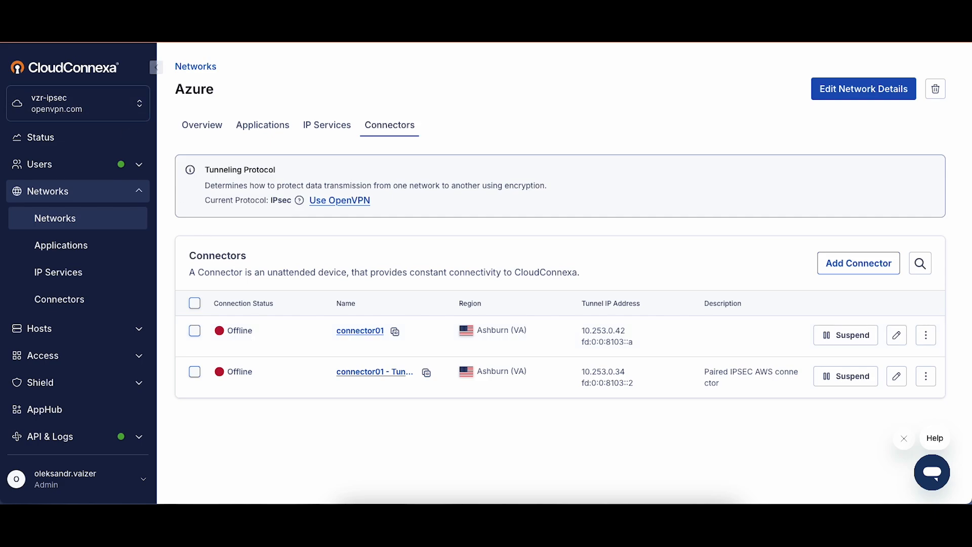
{"action": "key", "text": "super+r"}
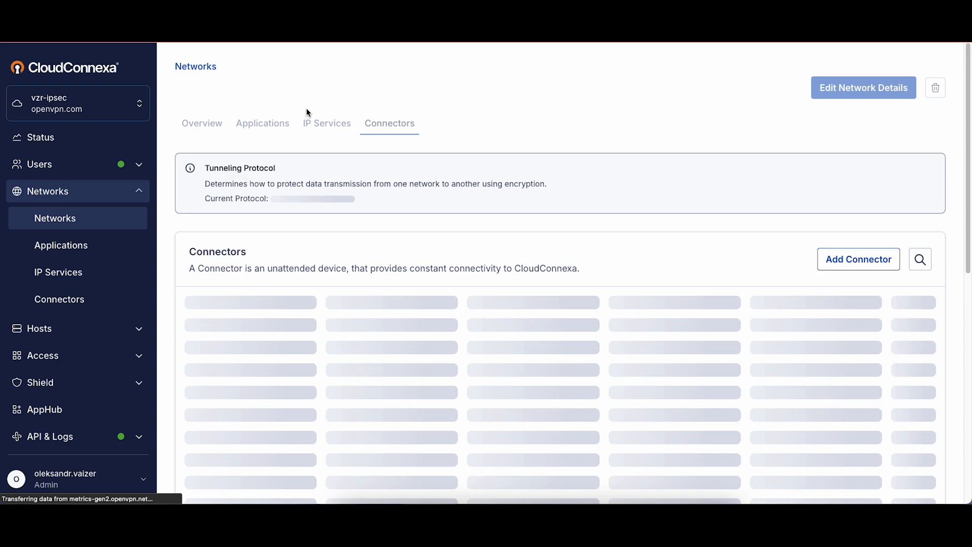